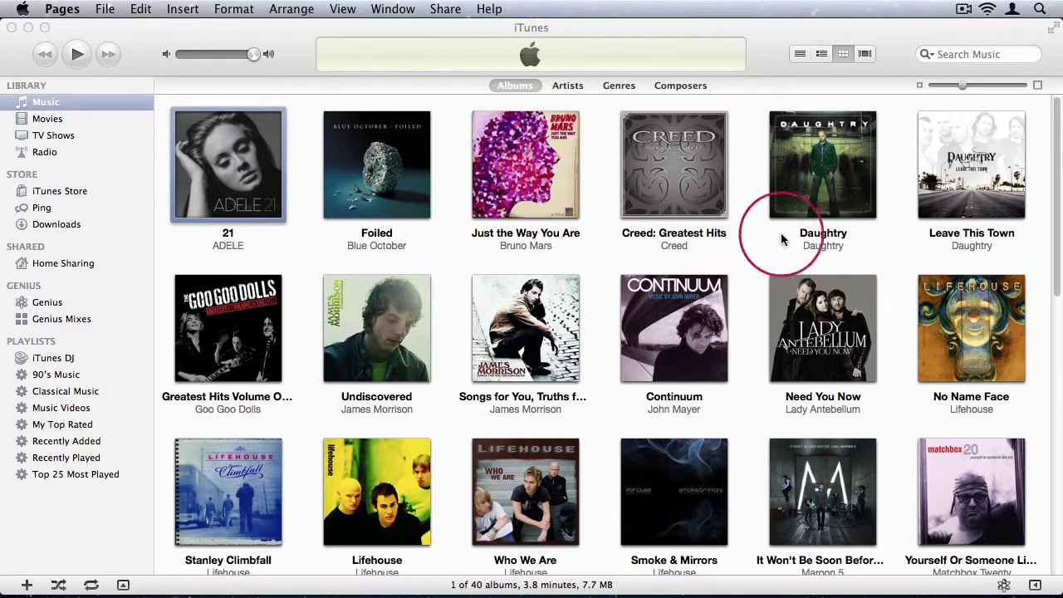
Open the album Just the Way You Are and add a Kind column wide enough to show the full file type
double_click(553, 178)
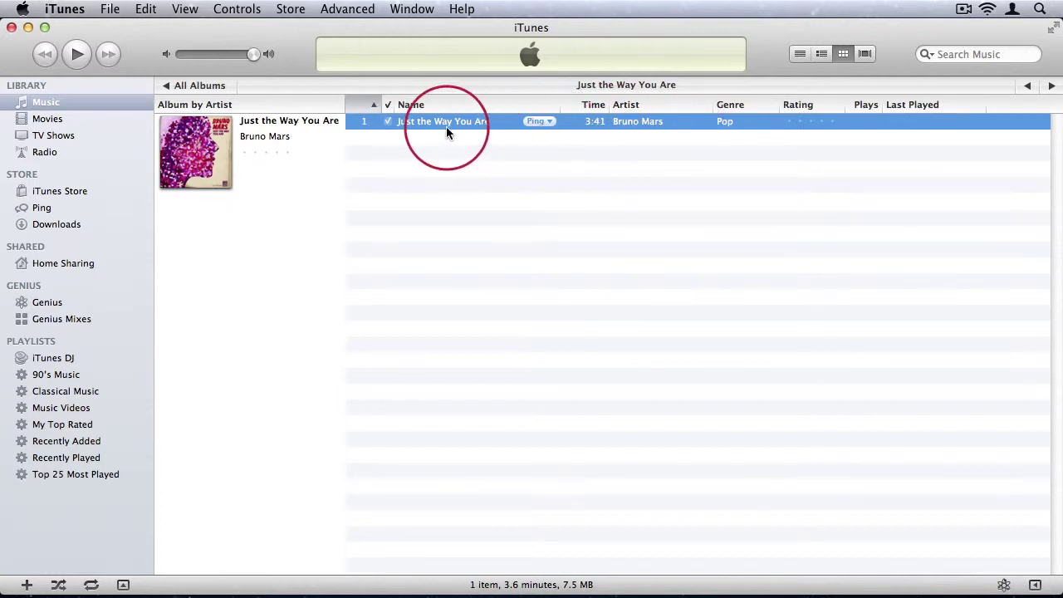
right_click(642, 107)
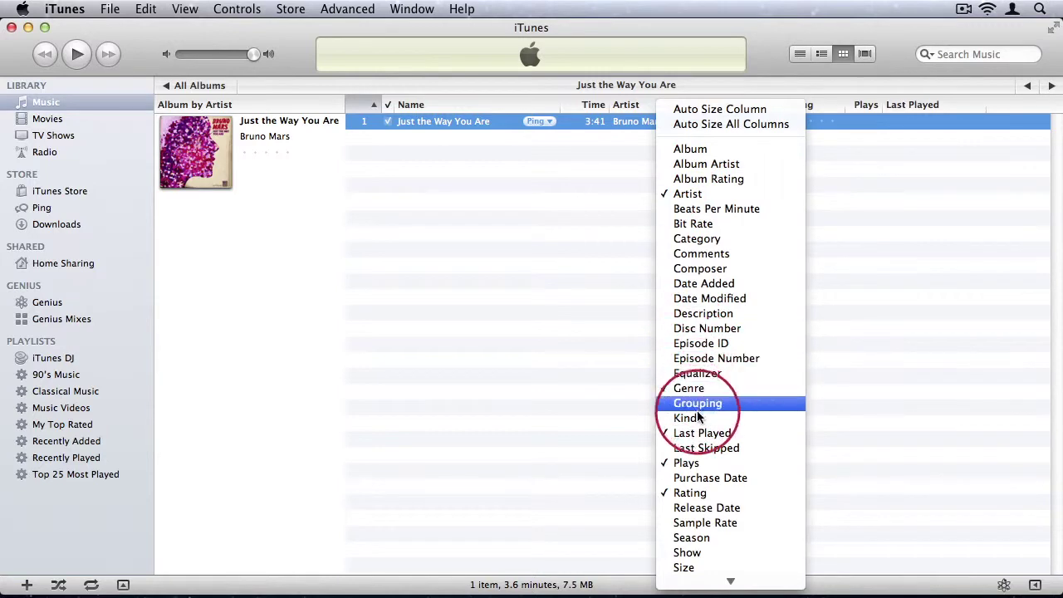
click(538, 122)
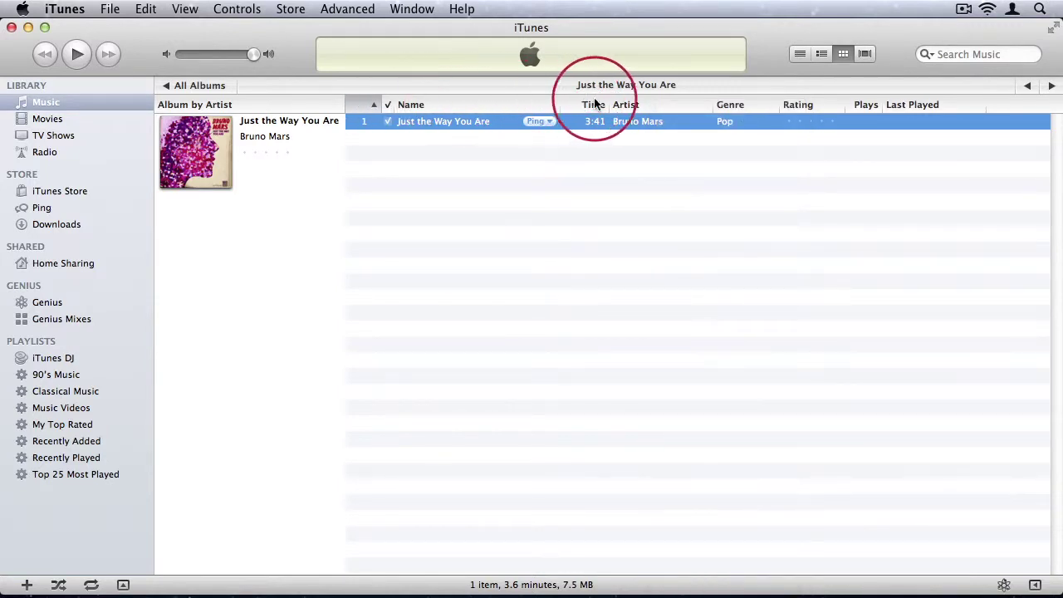
right_click(651, 108)
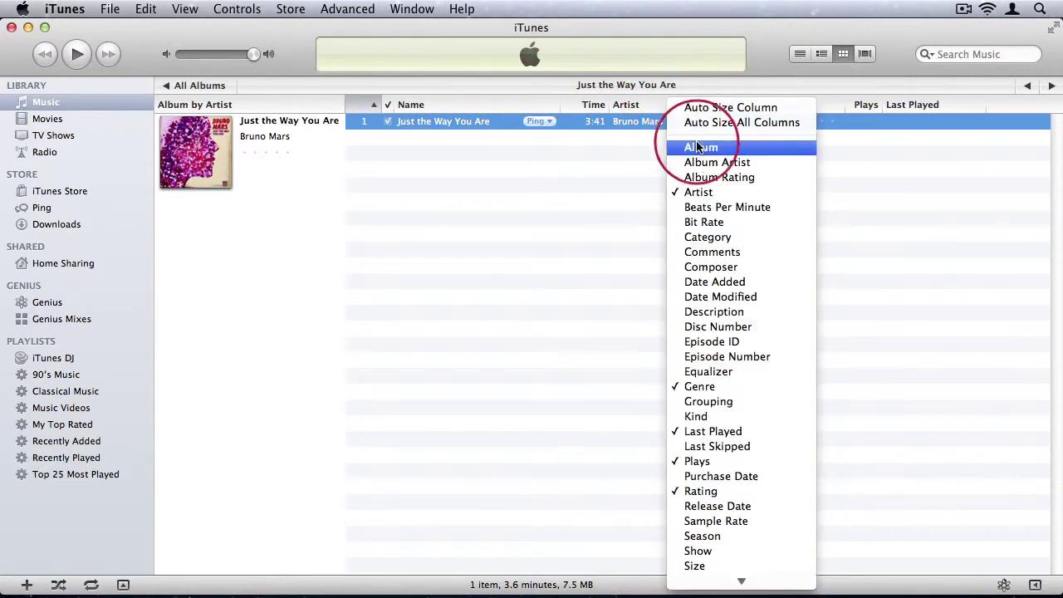
click(697, 417)
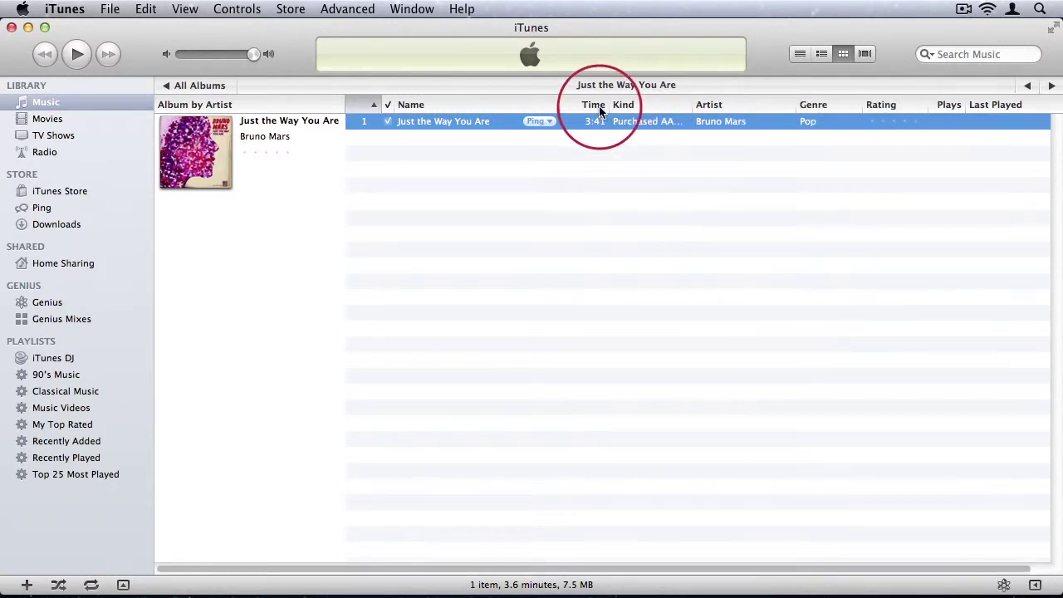
drag(692, 108, 737, 110)
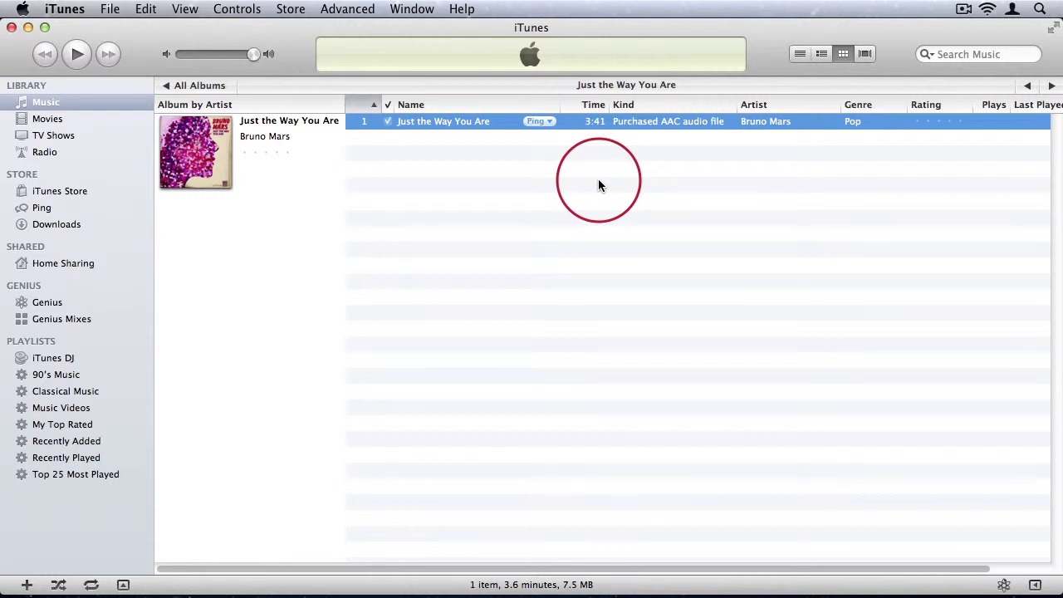
Check the encoder in the import settings and the conversion option offered for the song, changing nothing
click(63, 10)
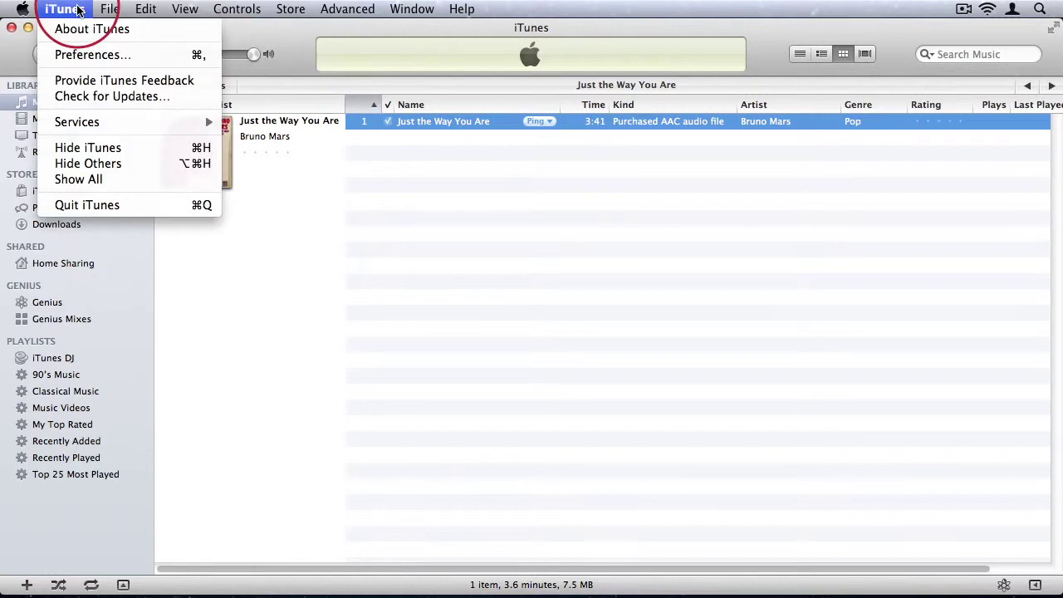
click(71, 54)
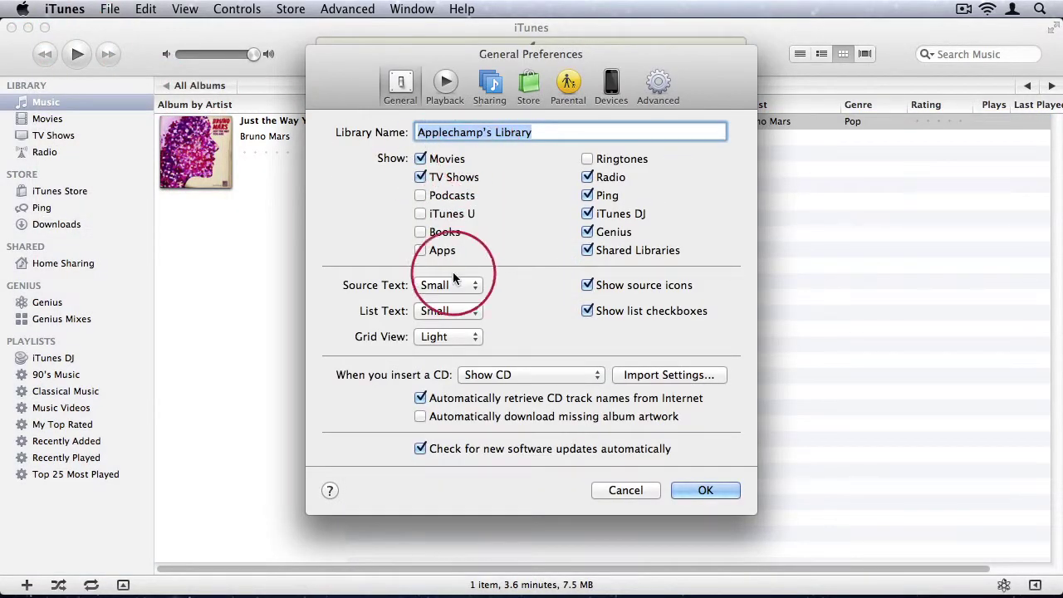
click(669, 375)
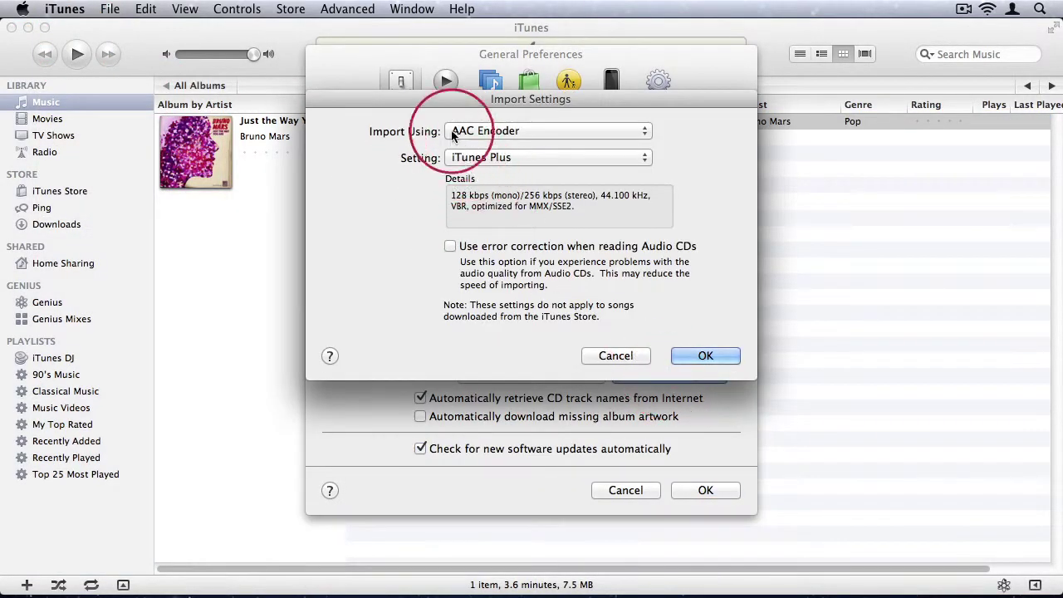
click(611, 356)
click(614, 490)
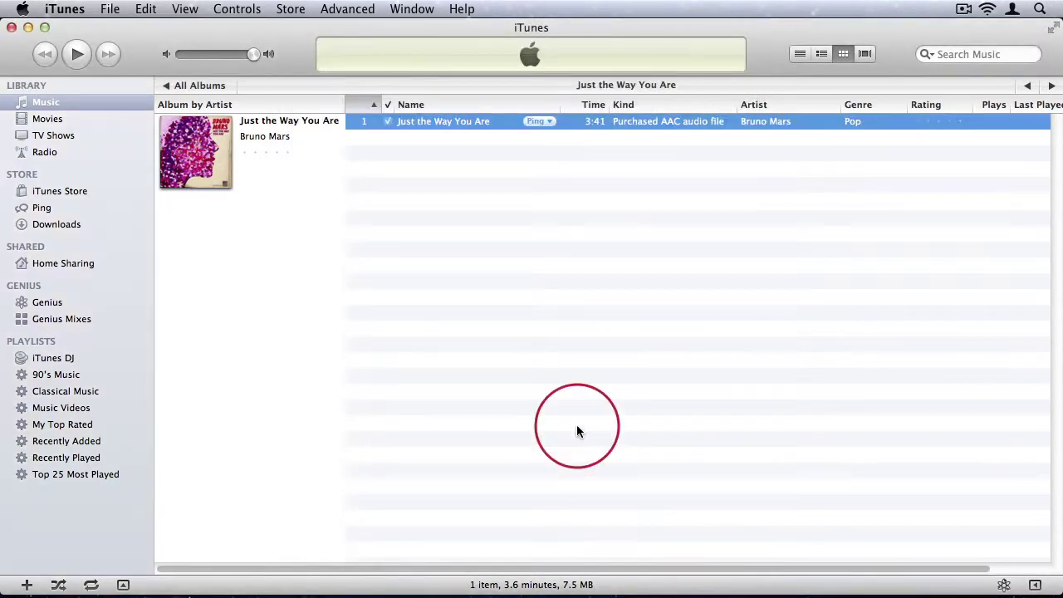
right_click(456, 124)
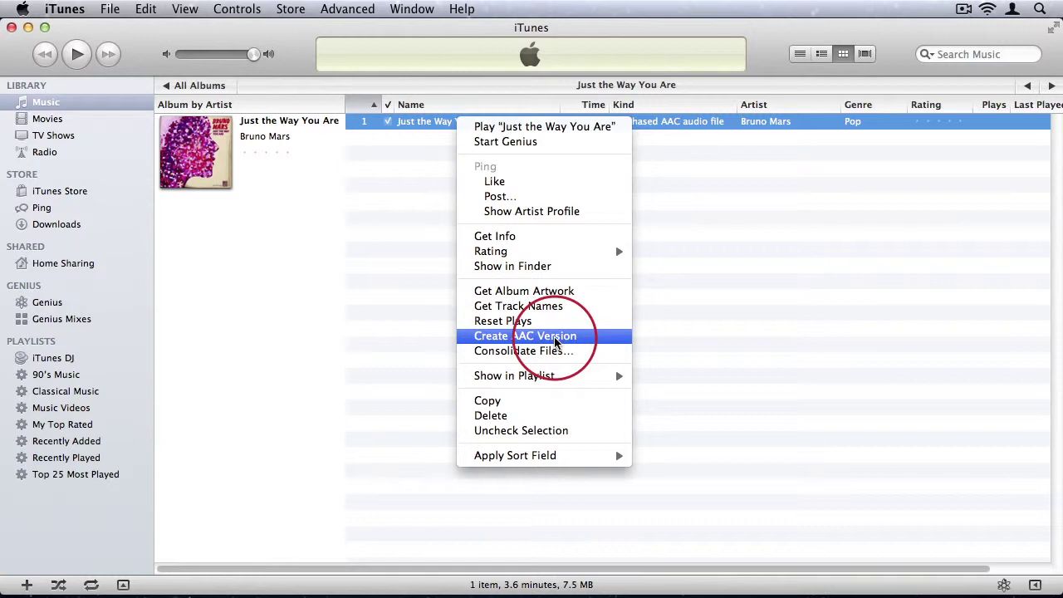
click(704, 314)
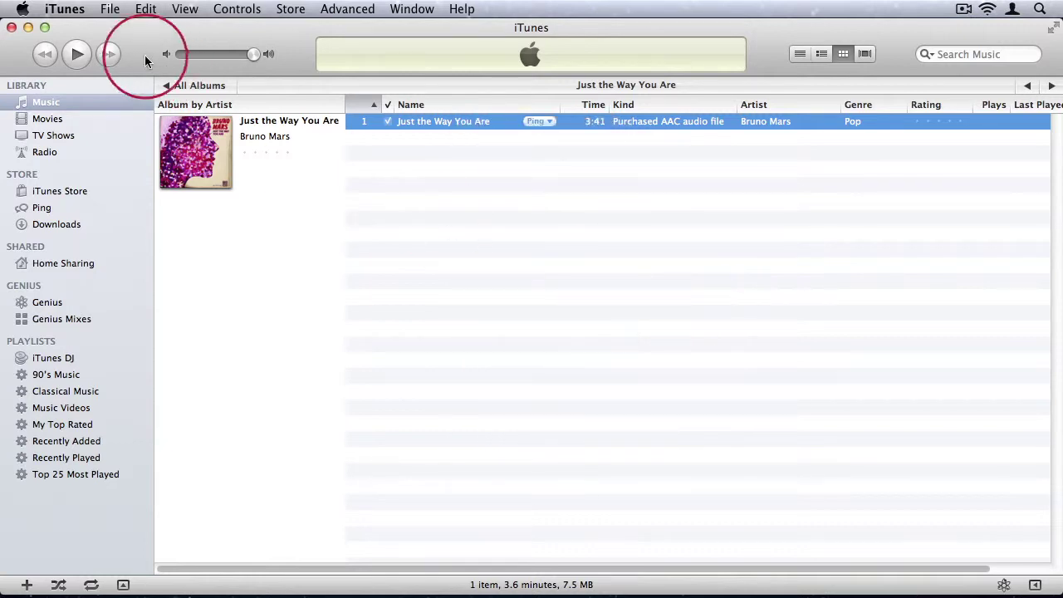
Set the import settings to use the MP3 Encoder and save the preferences
click(65, 9)
click(77, 56)
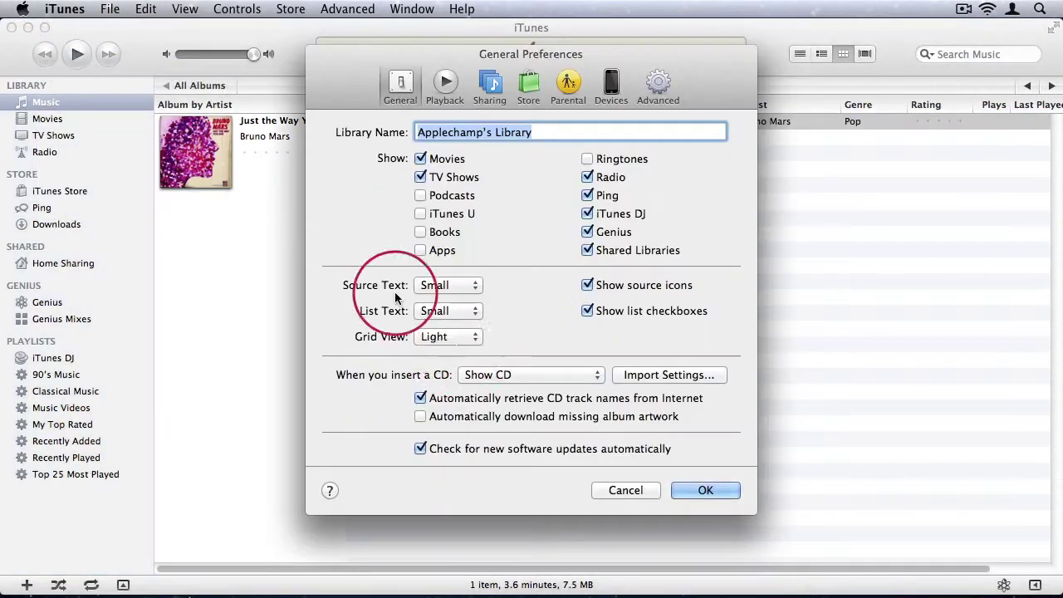
click(663, 378)
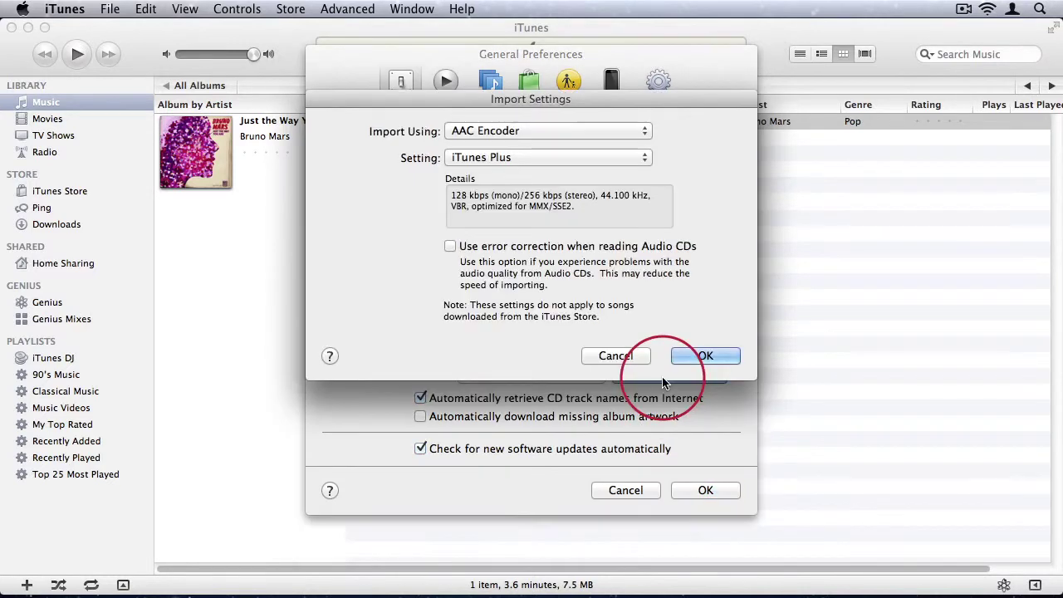
click(491, 133)
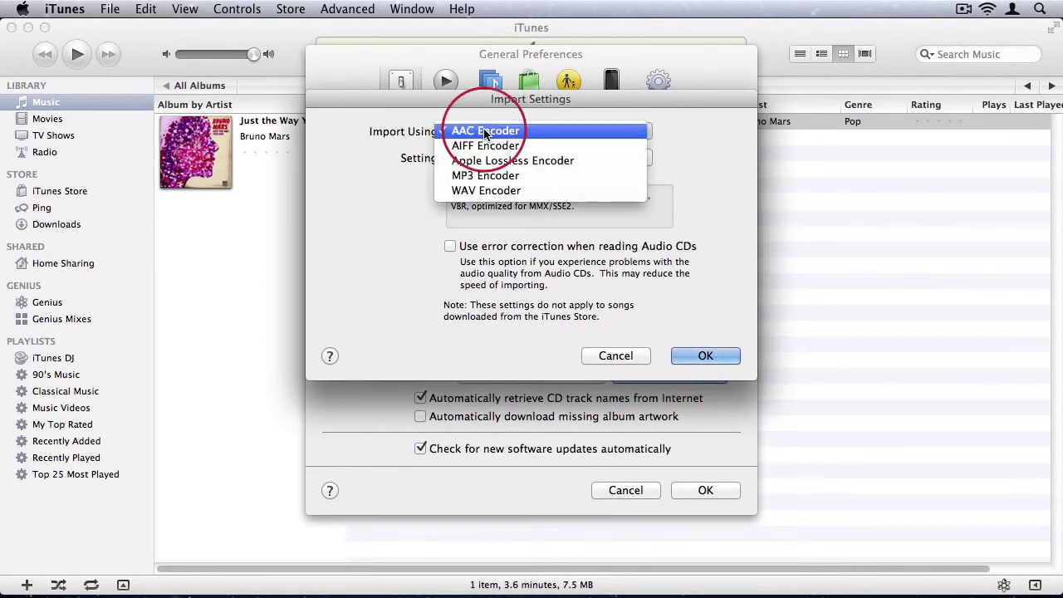
click(486, 175)
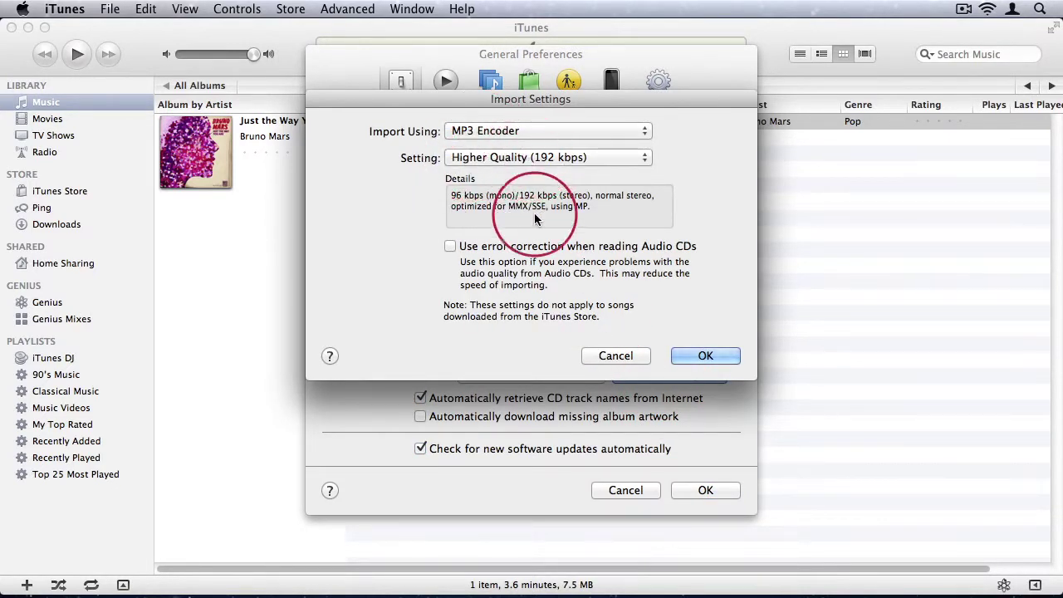
click(699, 359)
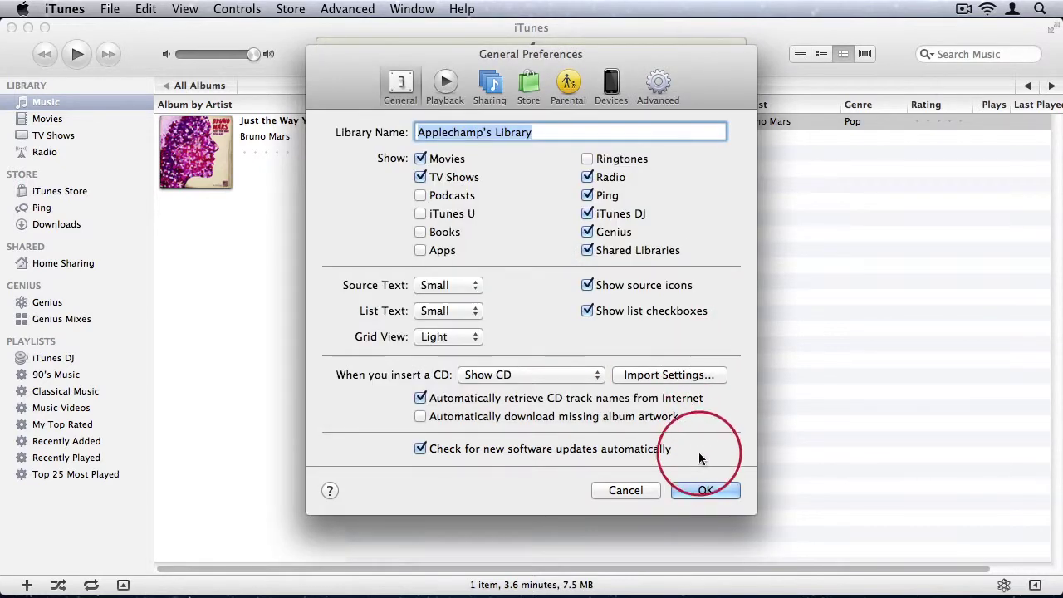
click(704, 490)
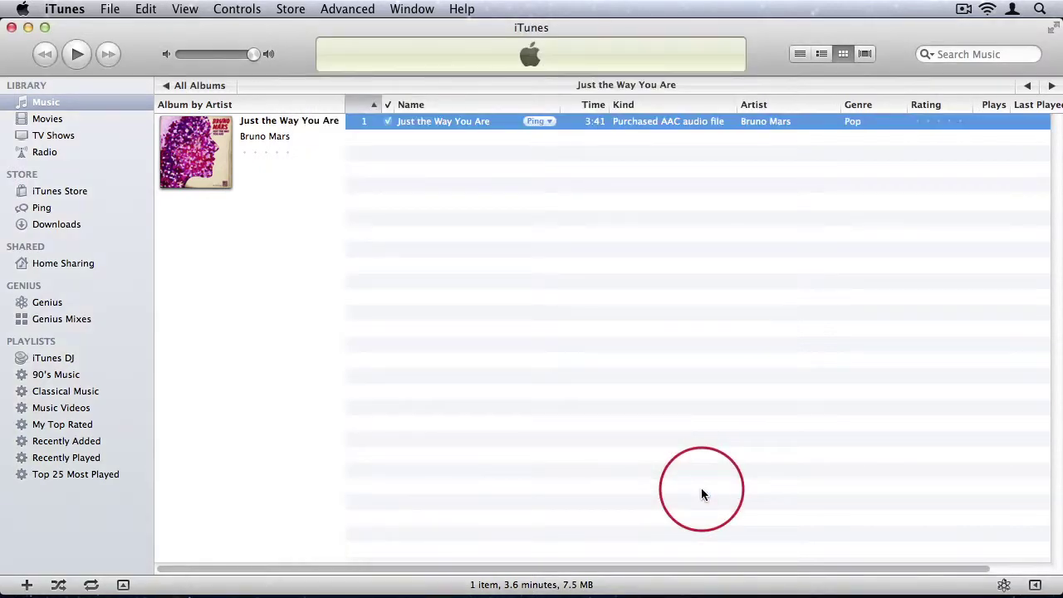
Create an MP3 version of the song Just the Way You Are
right_click(440, 125)
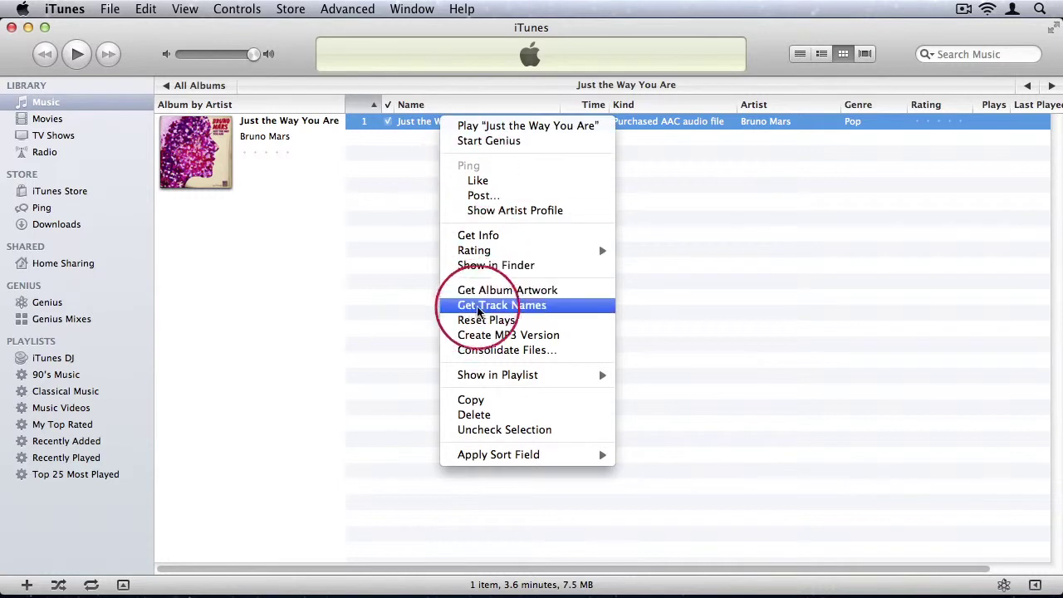
click(536, 337)
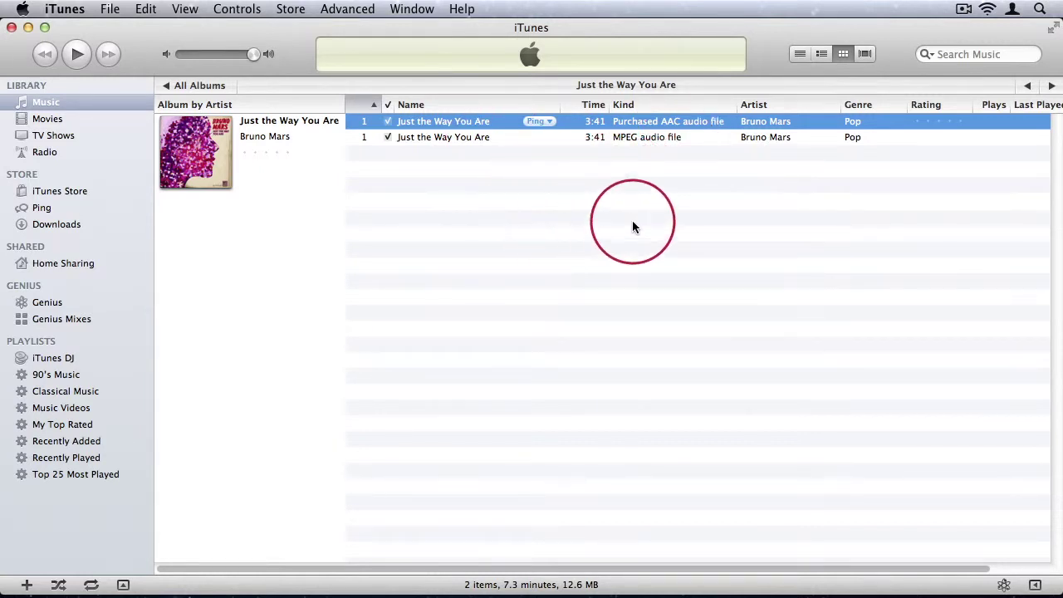
Delete the second copy of the song from the library, turning off further removal prompts and moving its file to the Trash
right_click(475, 137)
click(441, 441)
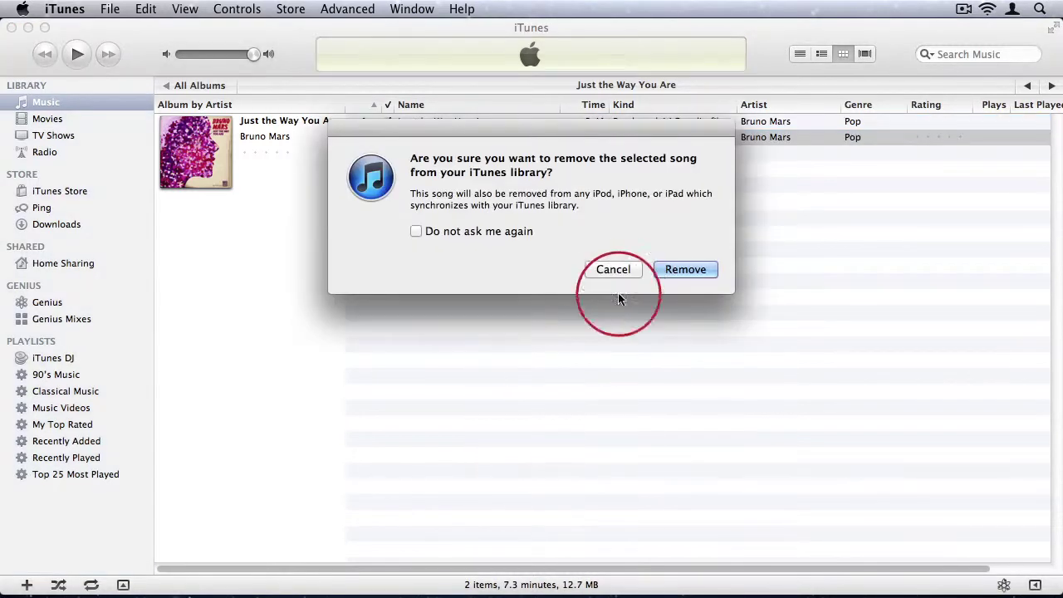
click(495, 235)
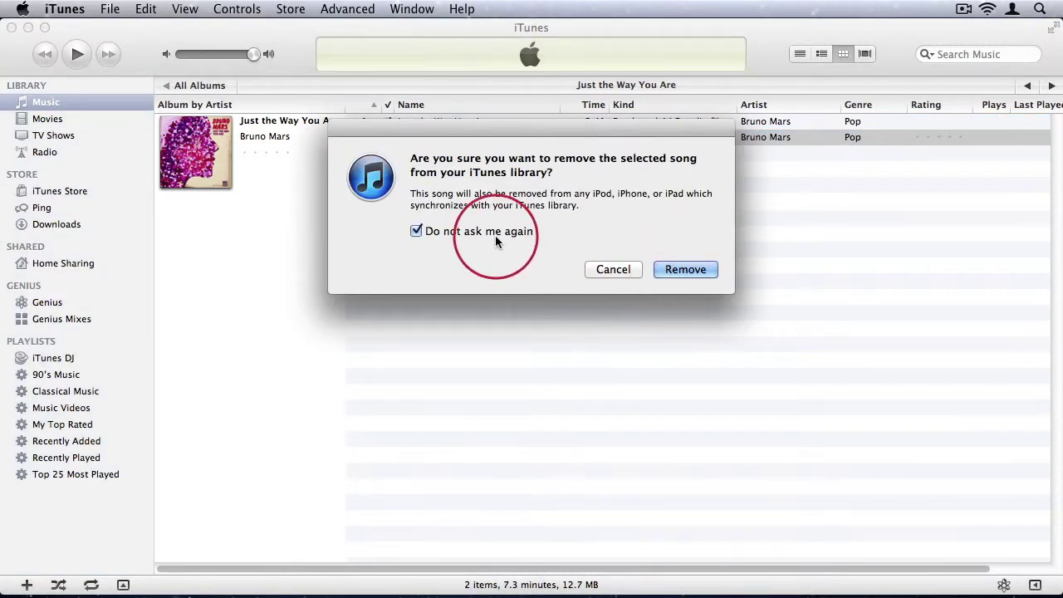
click(688, 270)
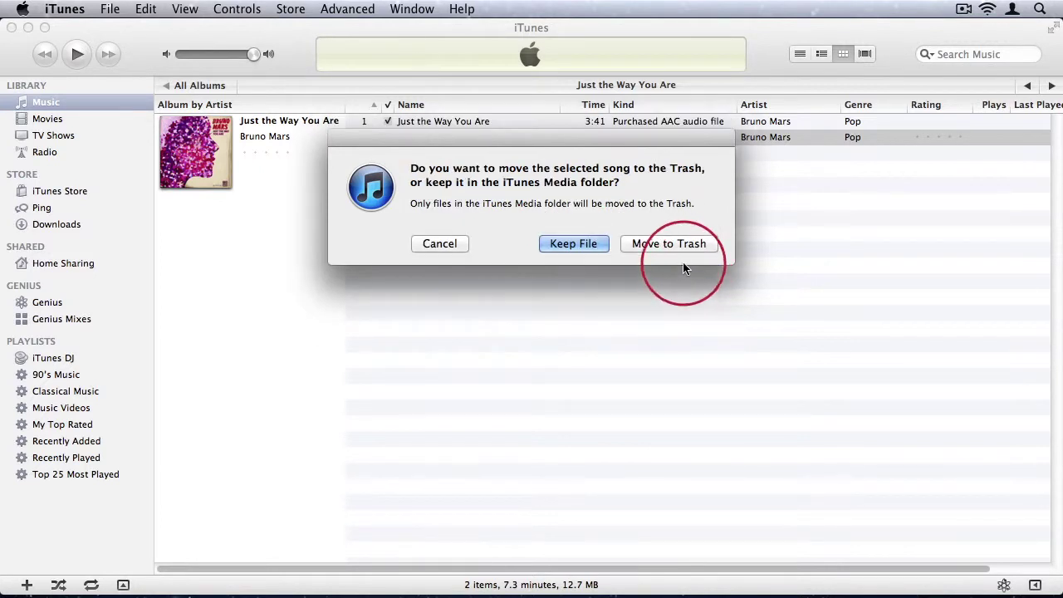
click(653, 243)
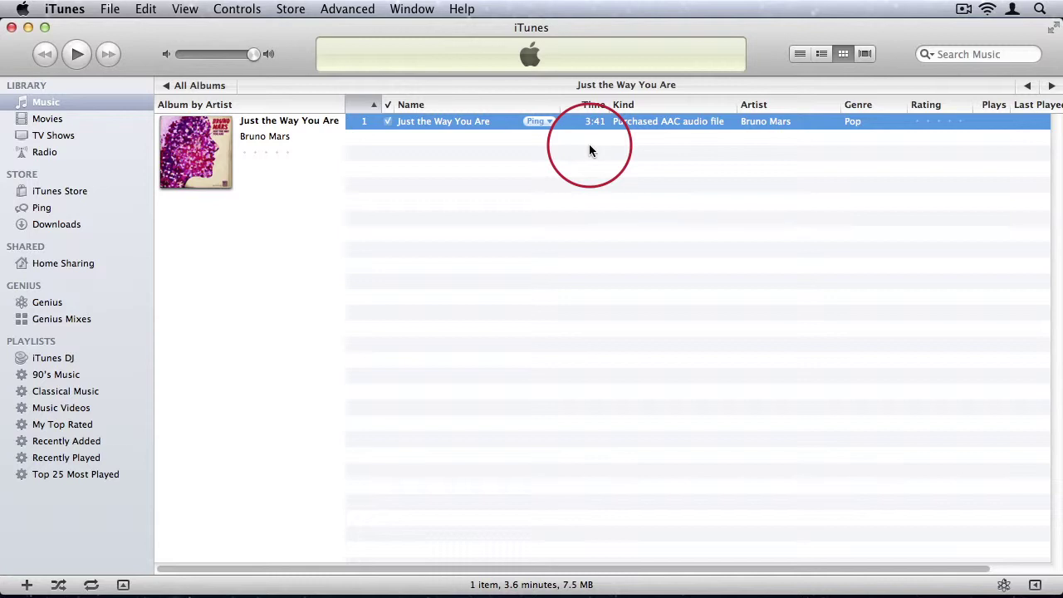
Play Just the Way You Are from about the 0:30 mark and pause it
double_click(455, 123)
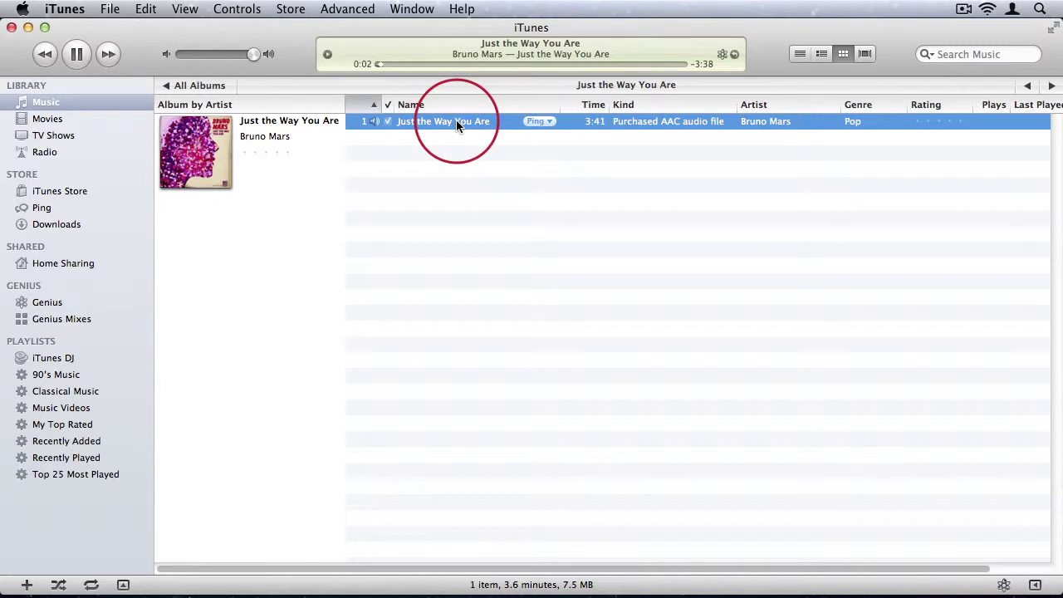
click(419, 64)
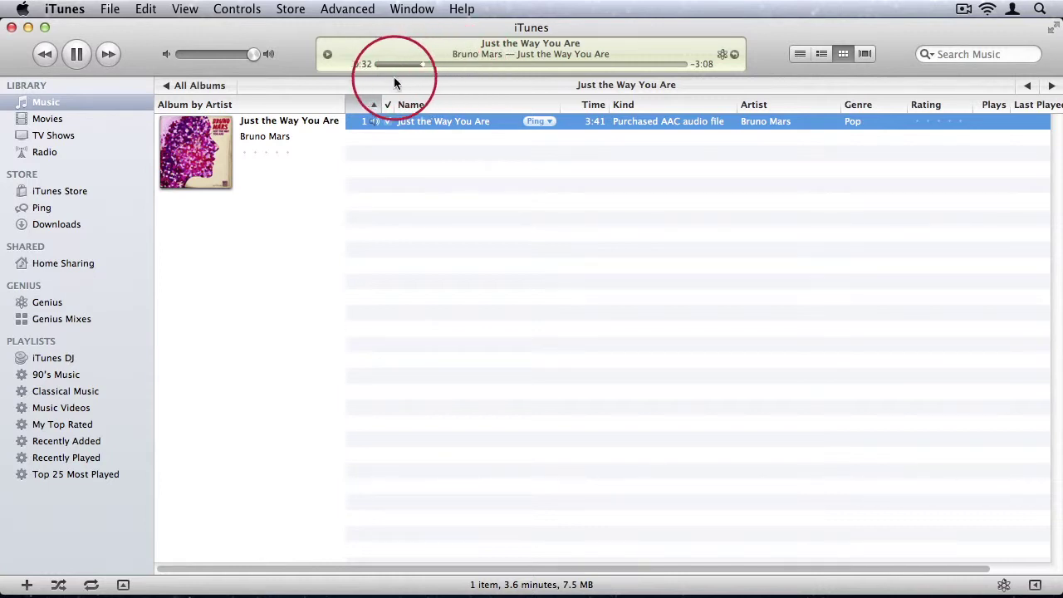
click(82, 54)
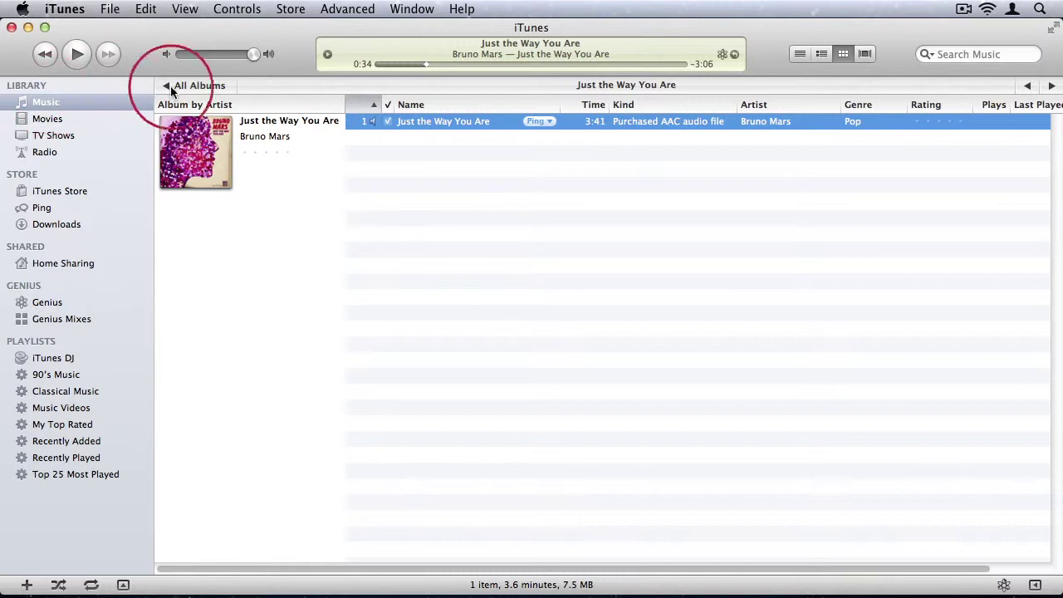
Set the song's playback options to a start time of 1:02 and a stop time of 1:40
right_click(632, 131)
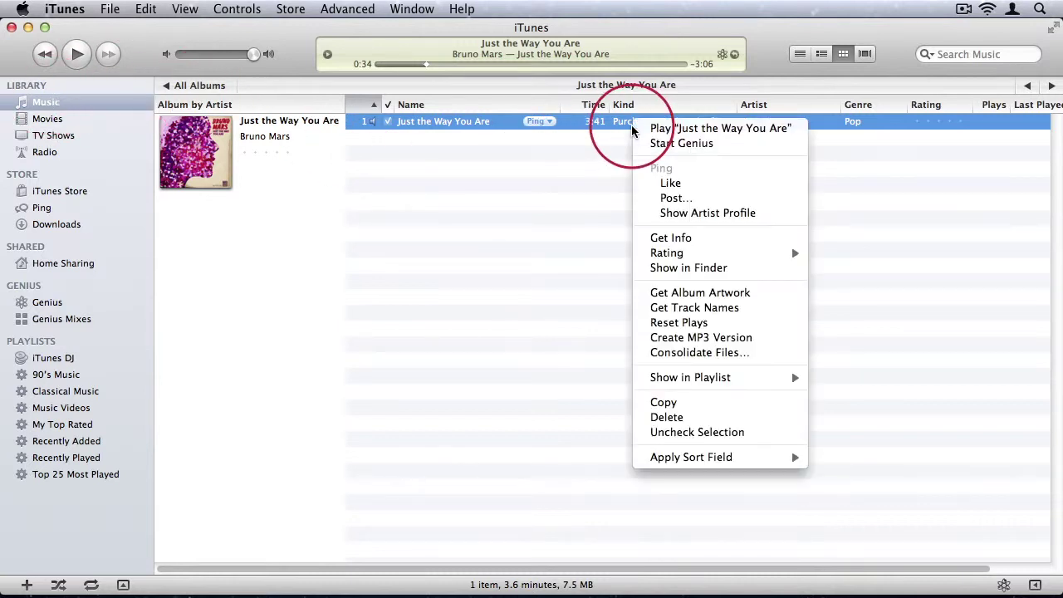
click(666, 239)
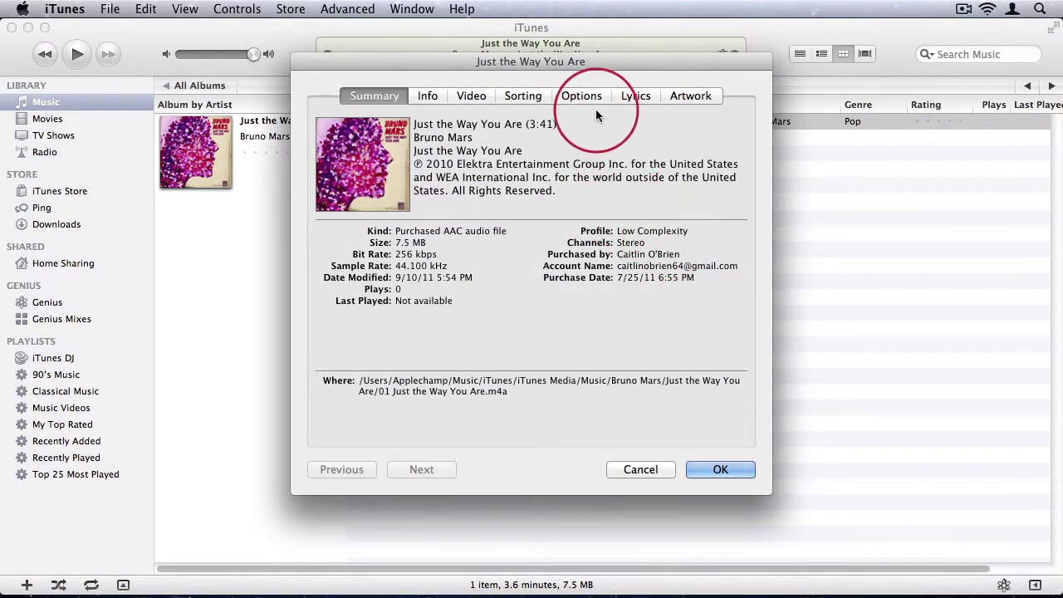
click(587, 95)
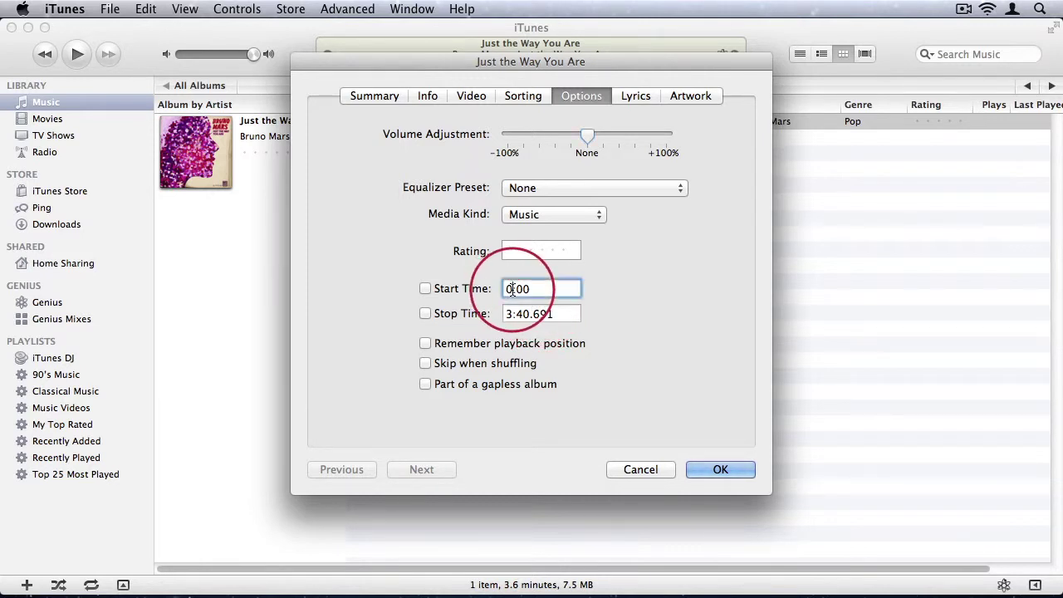
text(1:0)
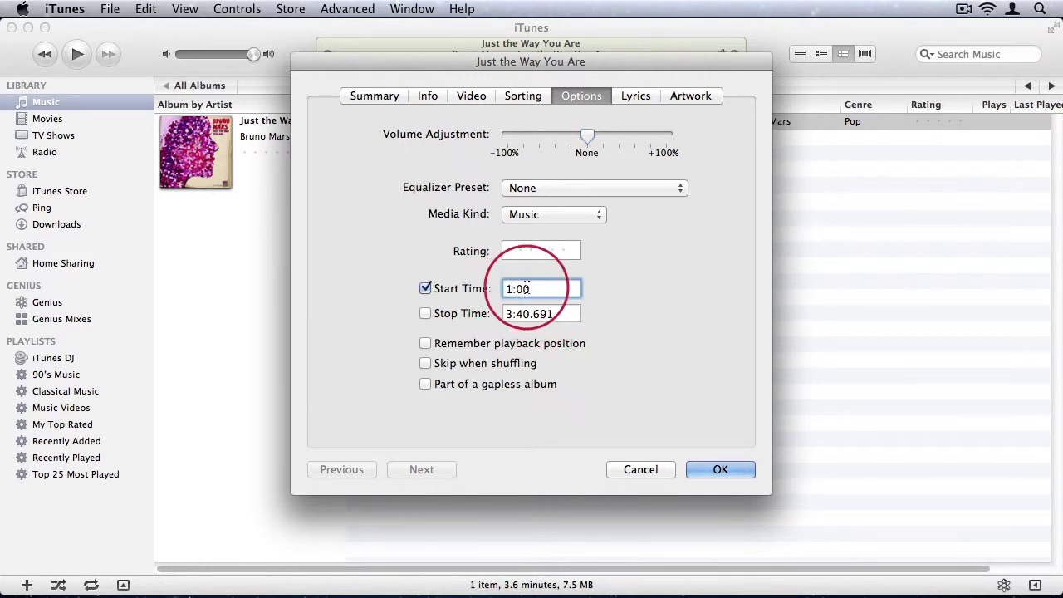
text(2)
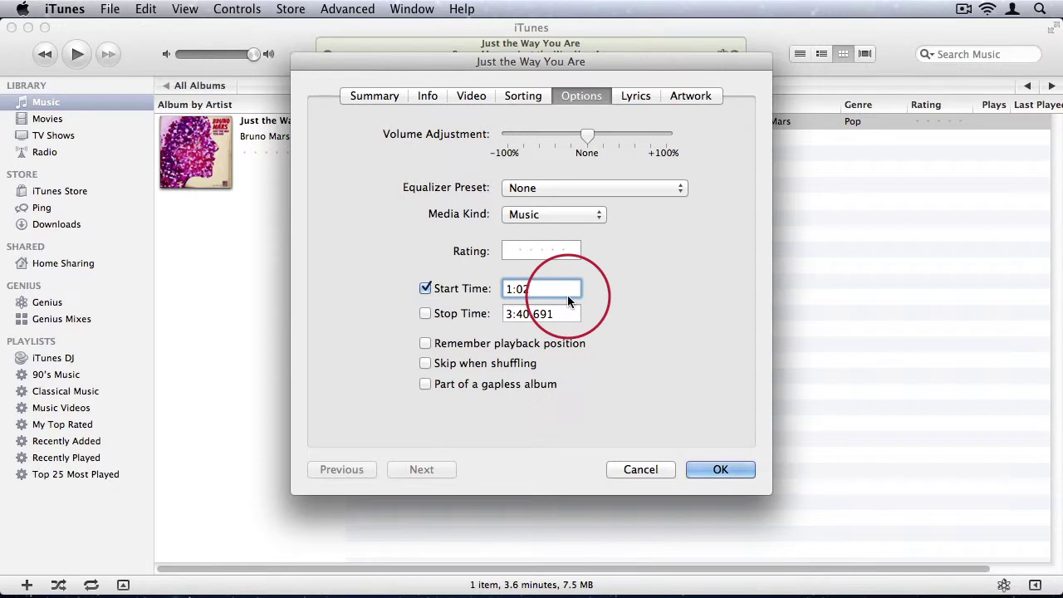
key(Tab)
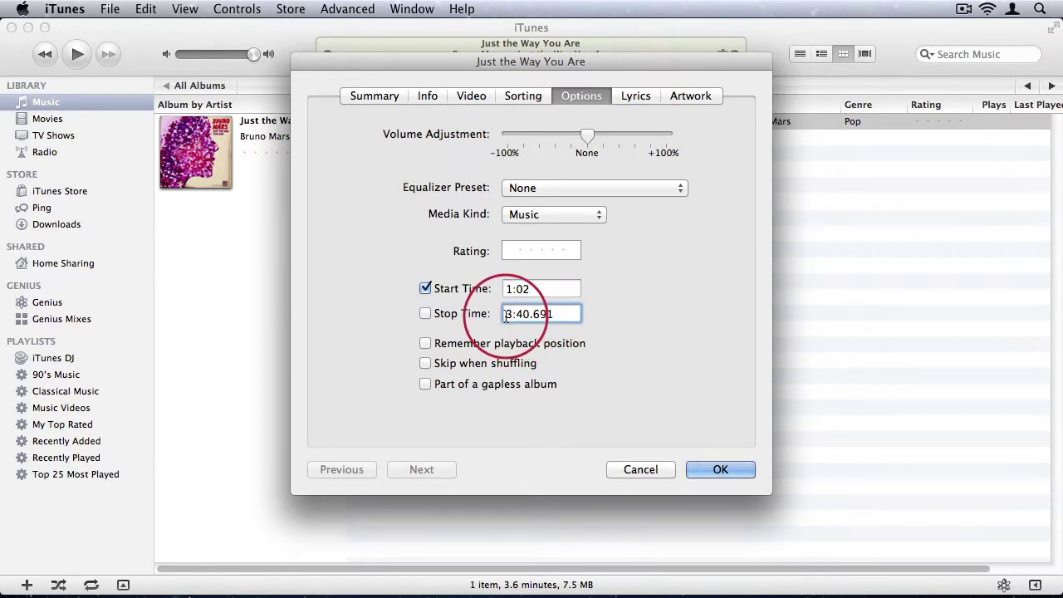
text(1:40)
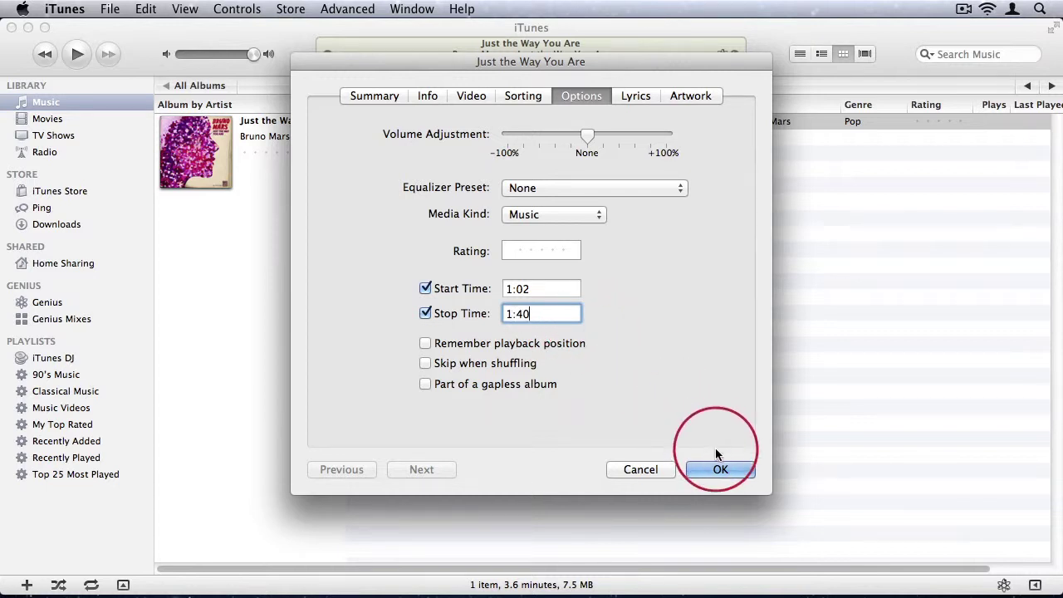
click(721, 469)
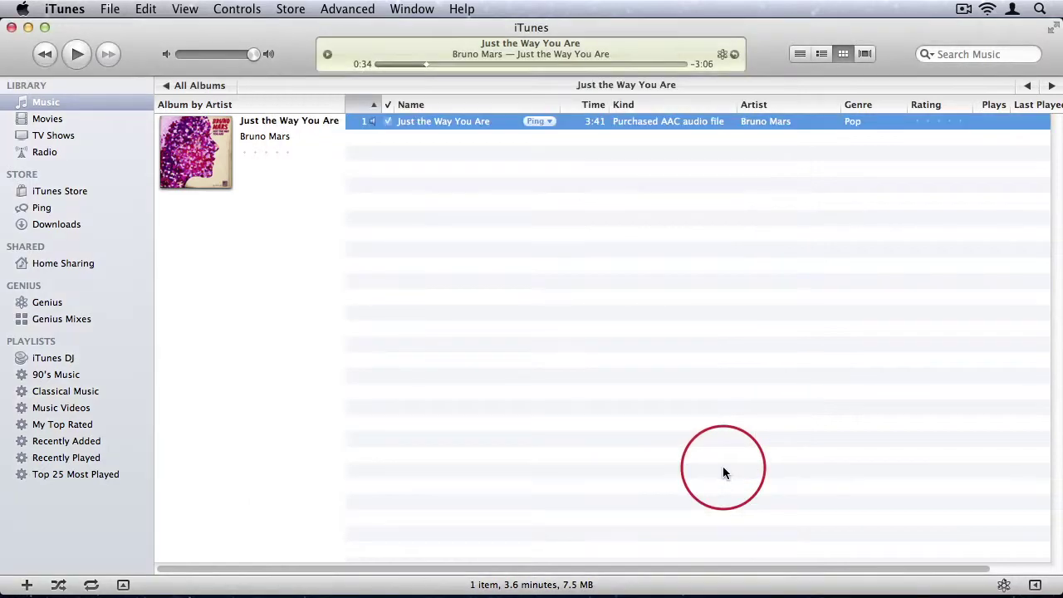
Set the import settings in the general preferences to use the AAC Encoder
click(466, 135)
click(65, 9)
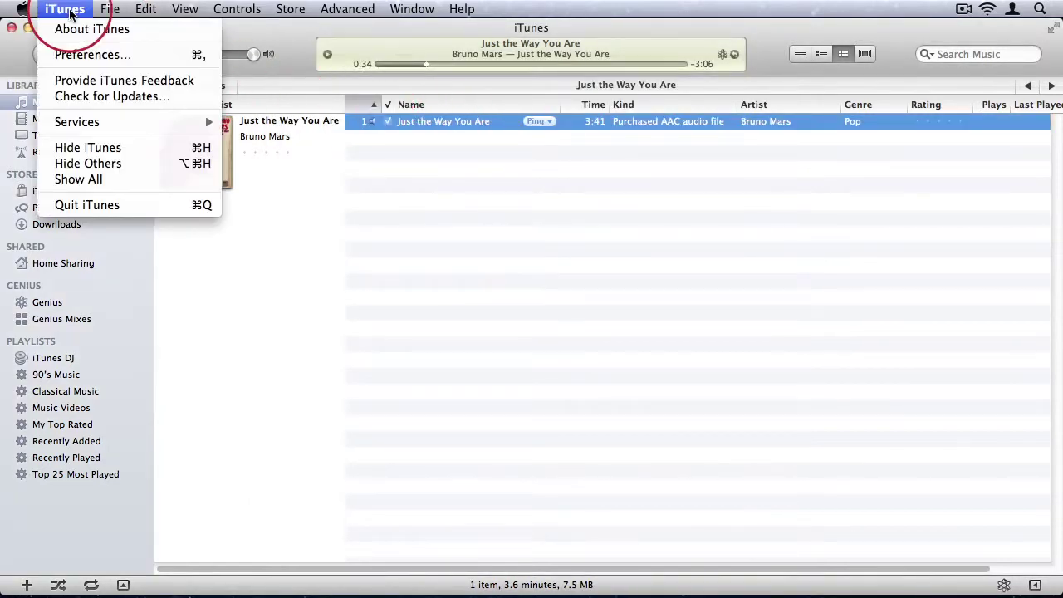
click(75, 55)
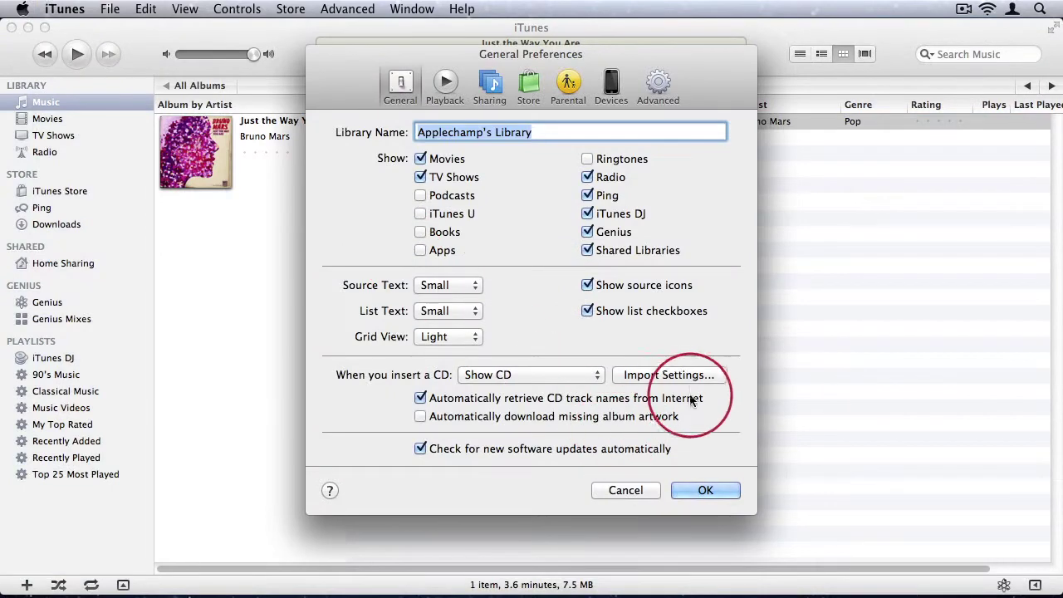
click(668, 379)
click(465, 131)
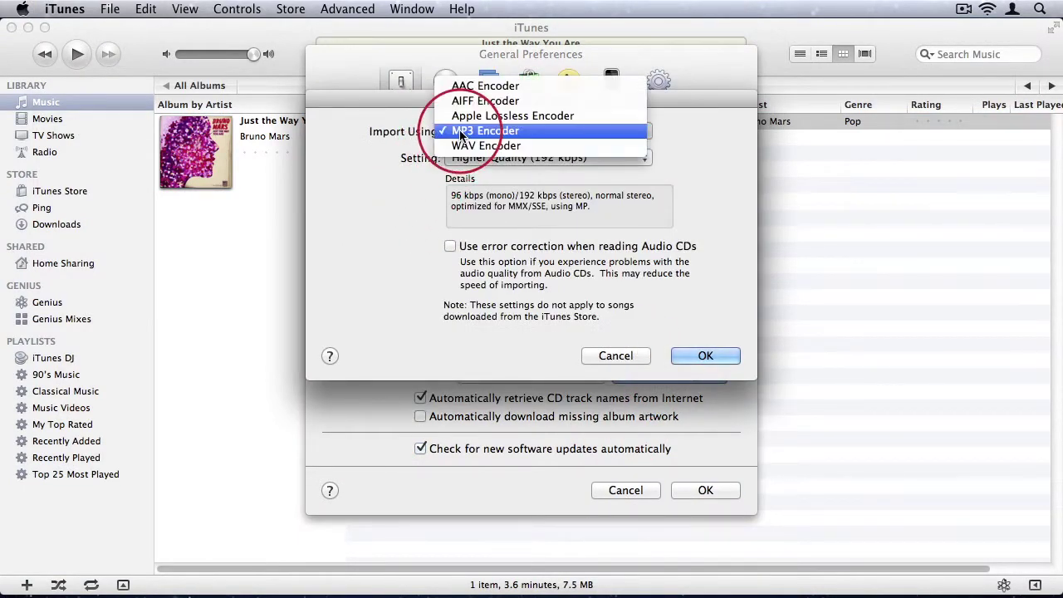
click(467, 89)
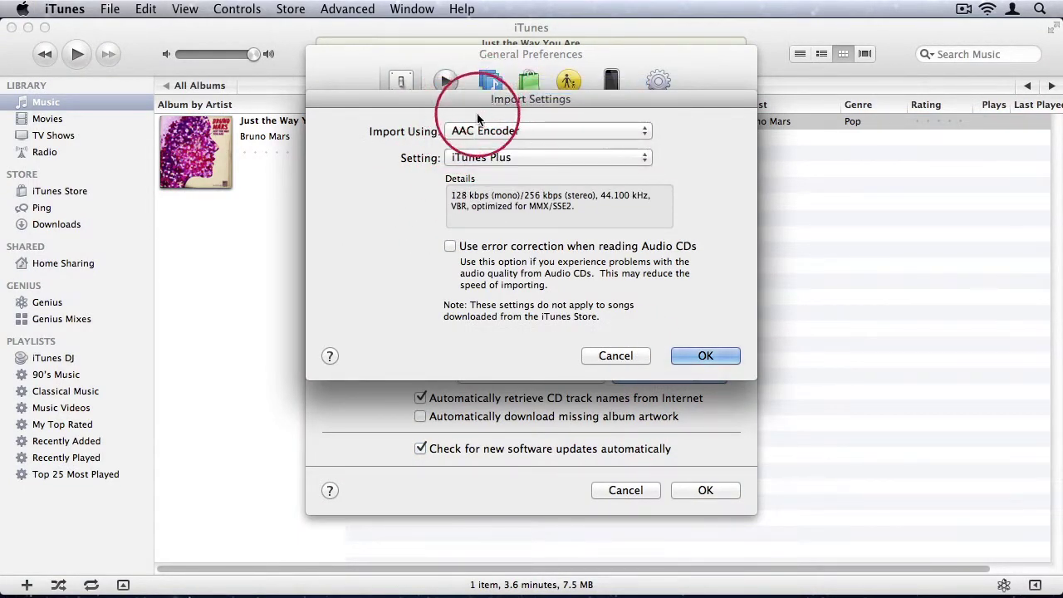
click(705, 356)
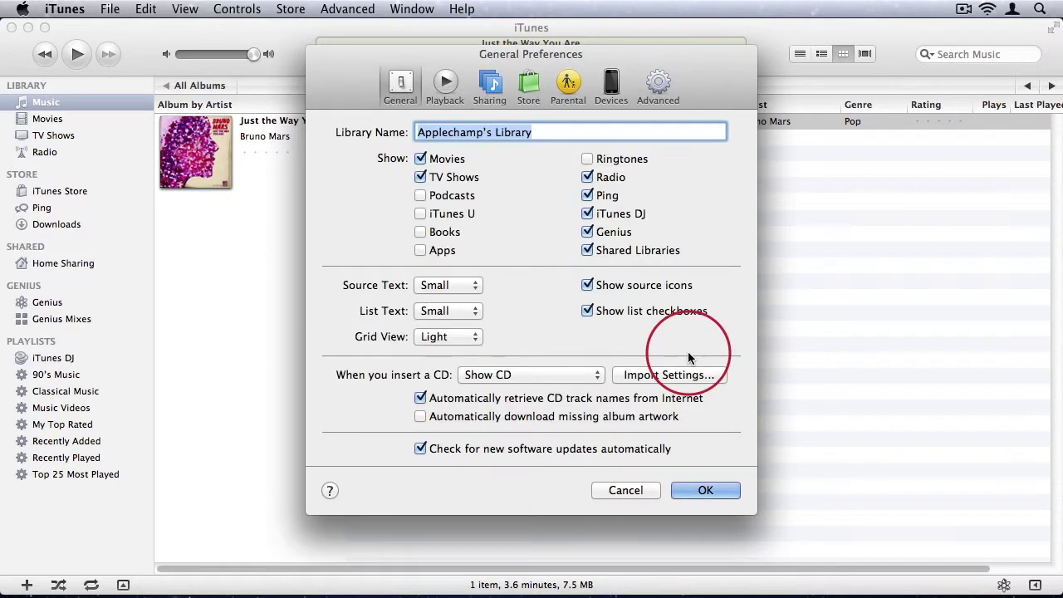
click(709, 498)
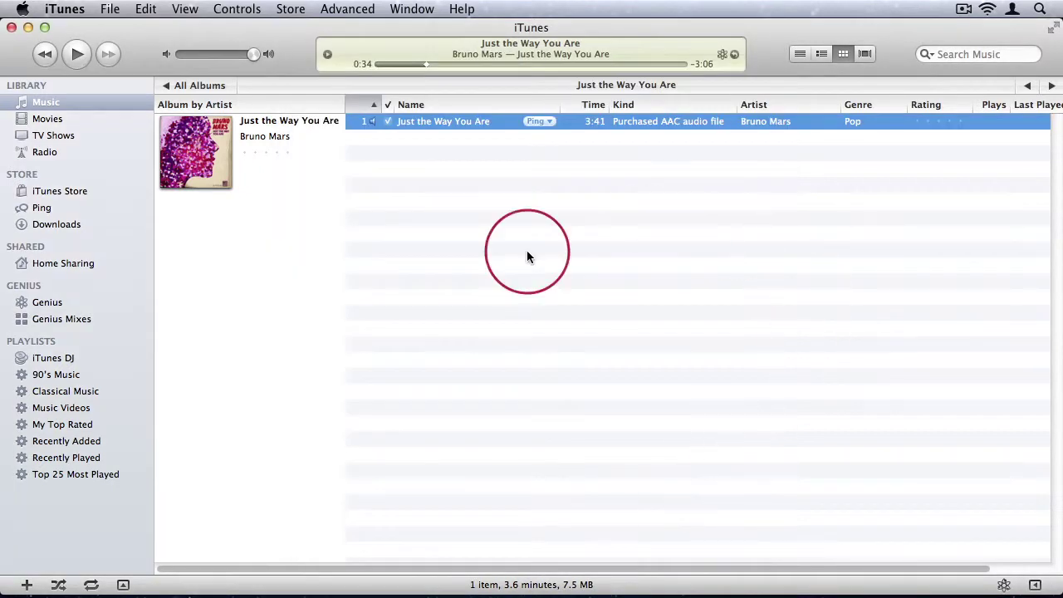
Create an AAC version of Just the Way You Are and play the new copy, skipping ahead toward its end
right_click(455, 121)
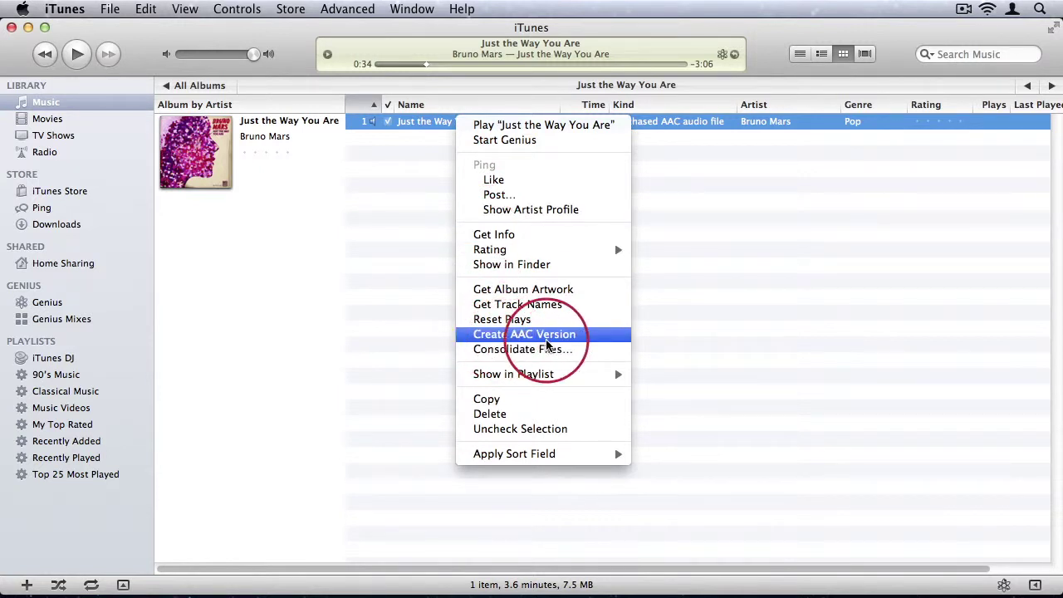
click(498, 336)
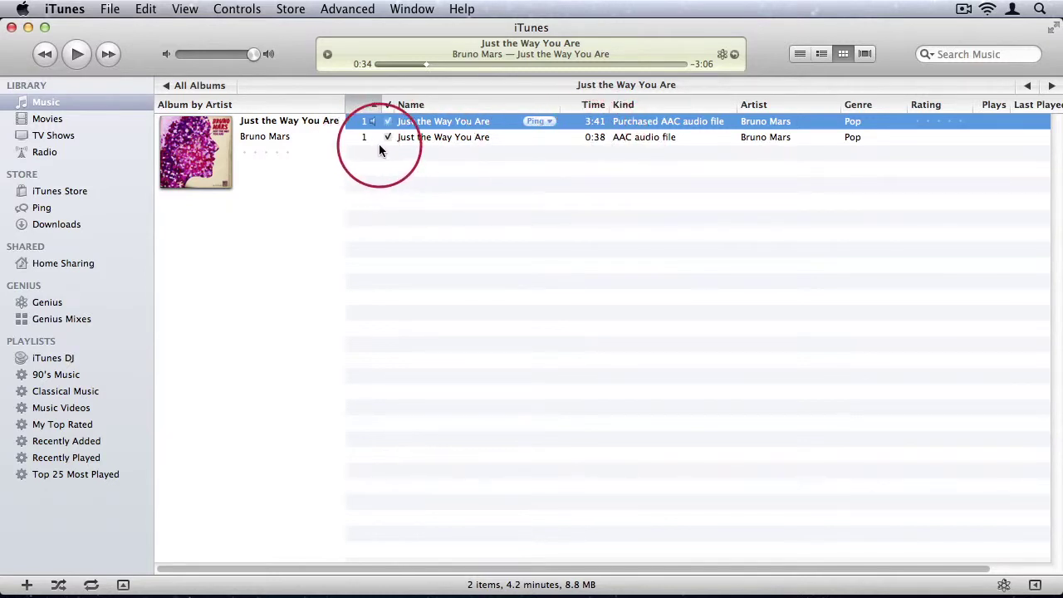
double_click(428, 137)
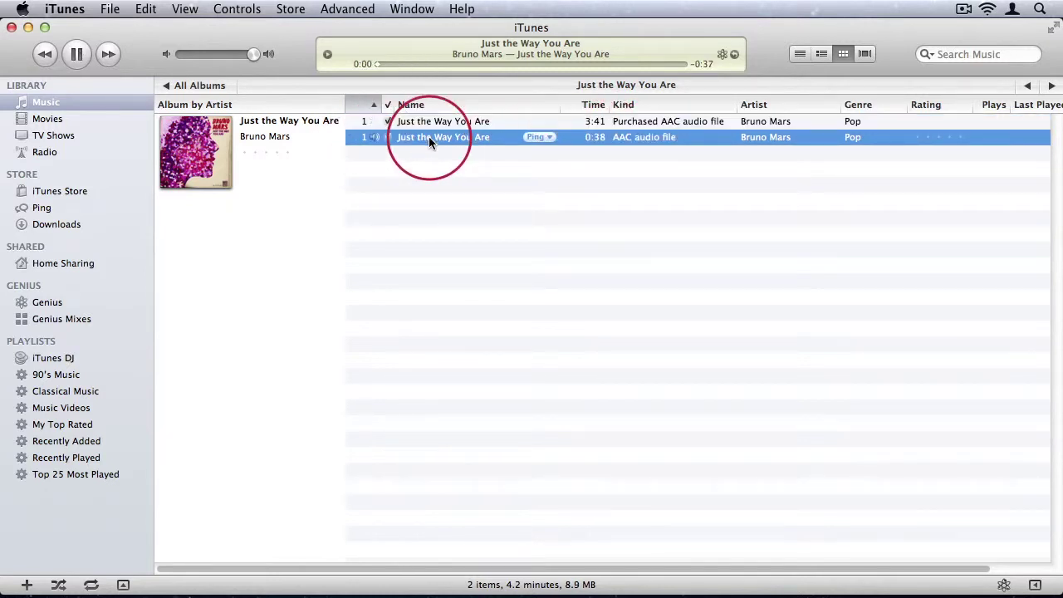
click(77, 55)
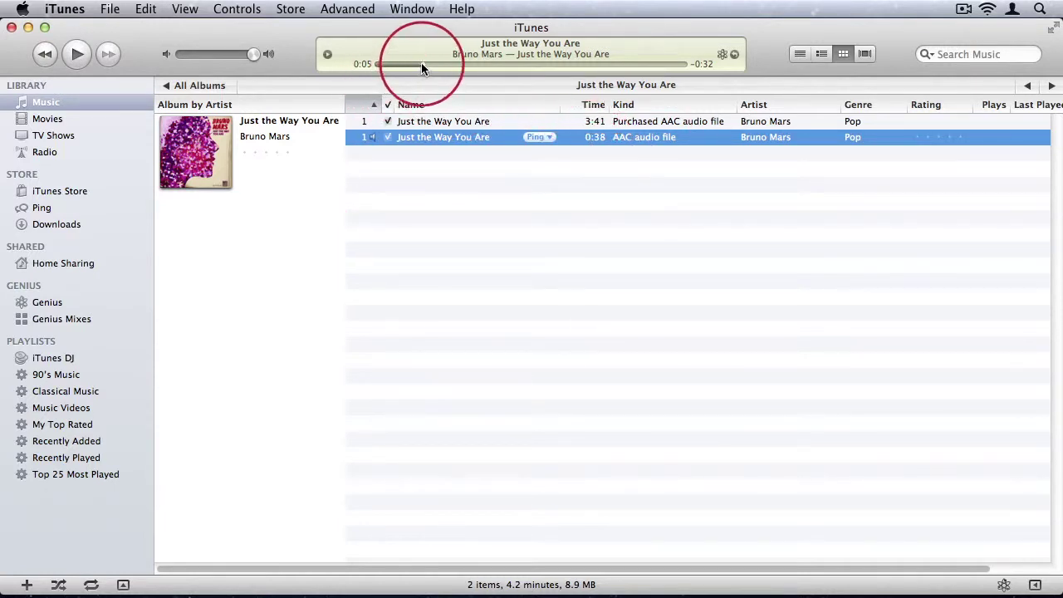
drag(421, 66, 638, 67)
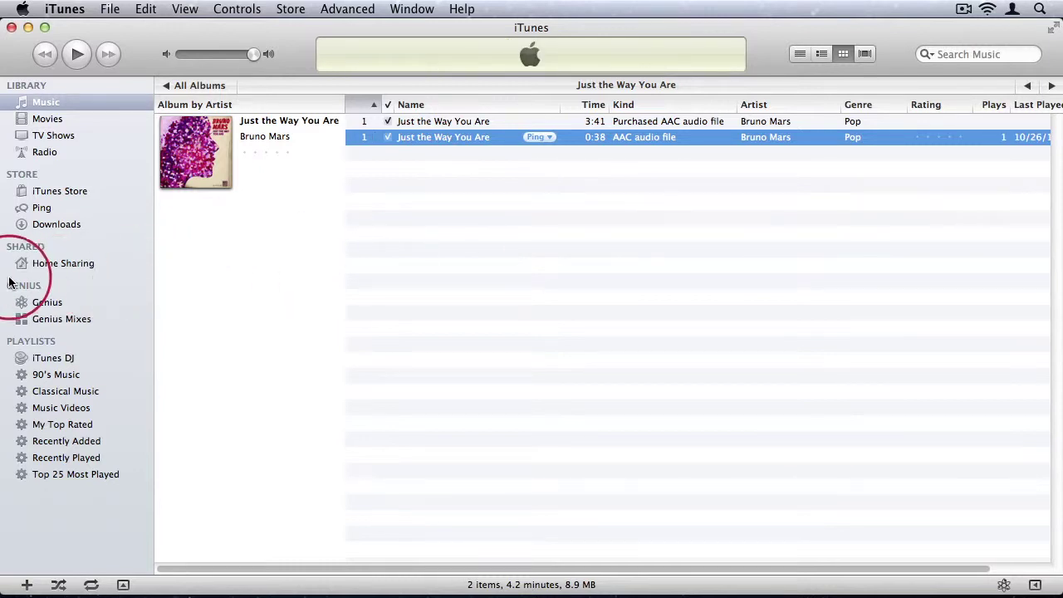
Narrow the iTunes window to uncover the desktop and copy the 0:38 AAC version of the song onto it
drag(4, 278, 327, 279)
drag(764, 141, 178, 182)
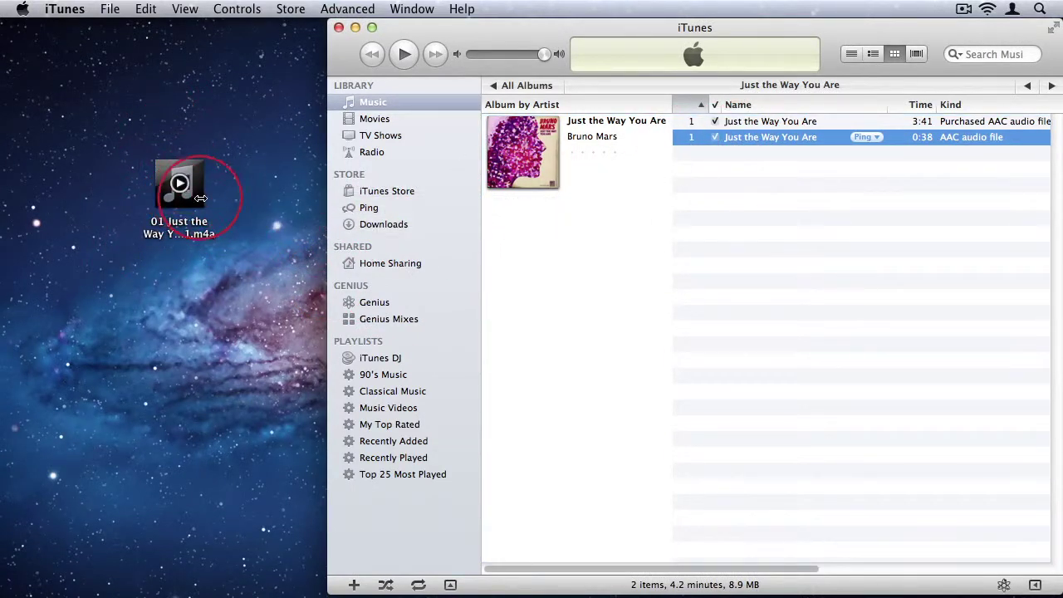
click(233, 194)
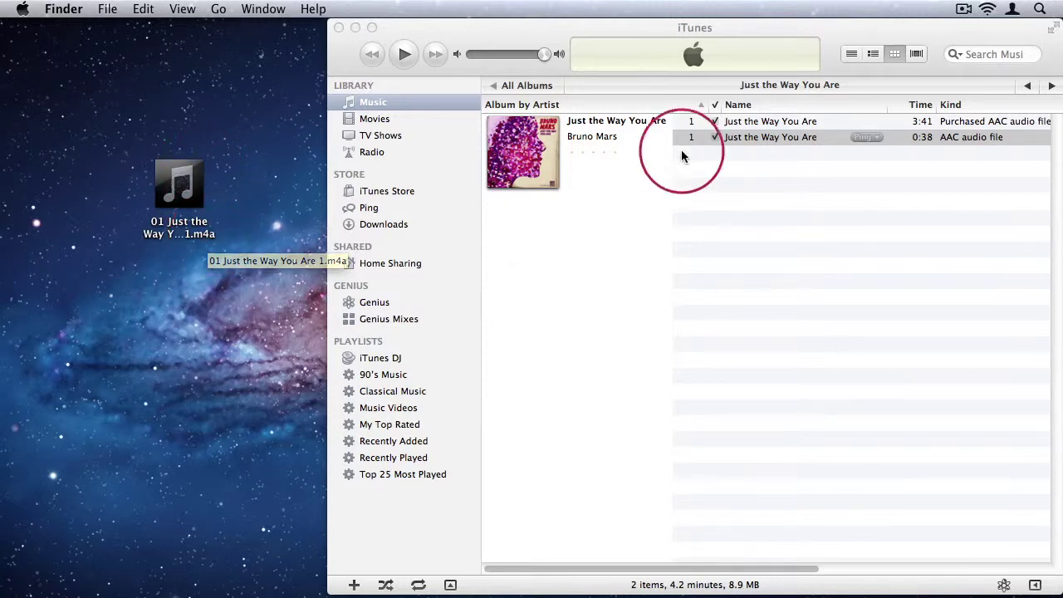
click(742, 141)
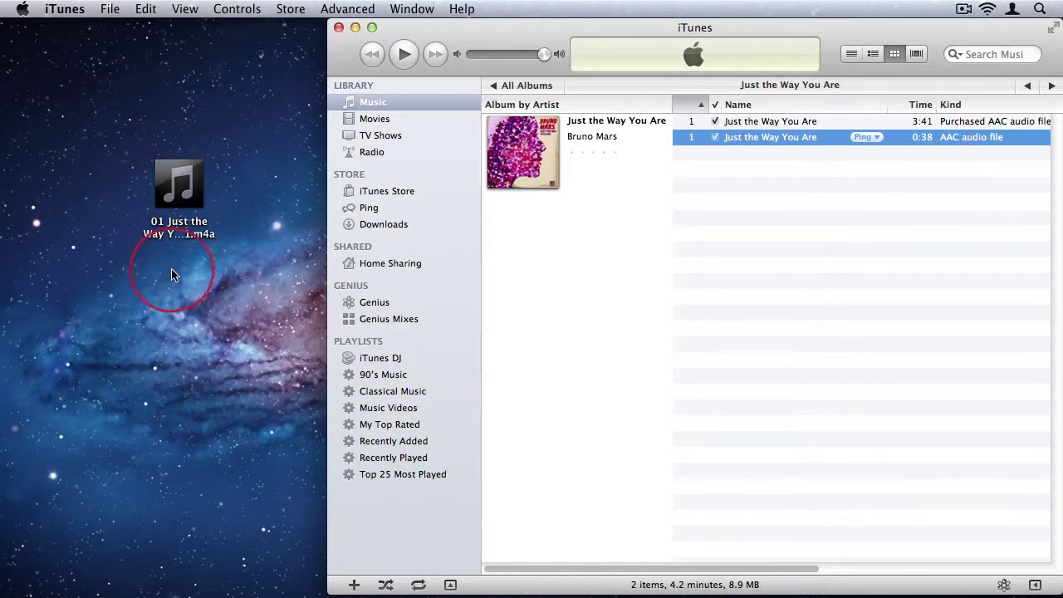
Change the extension of the song file on the desktop to .m4r and accept the new extension
click(201, 238)
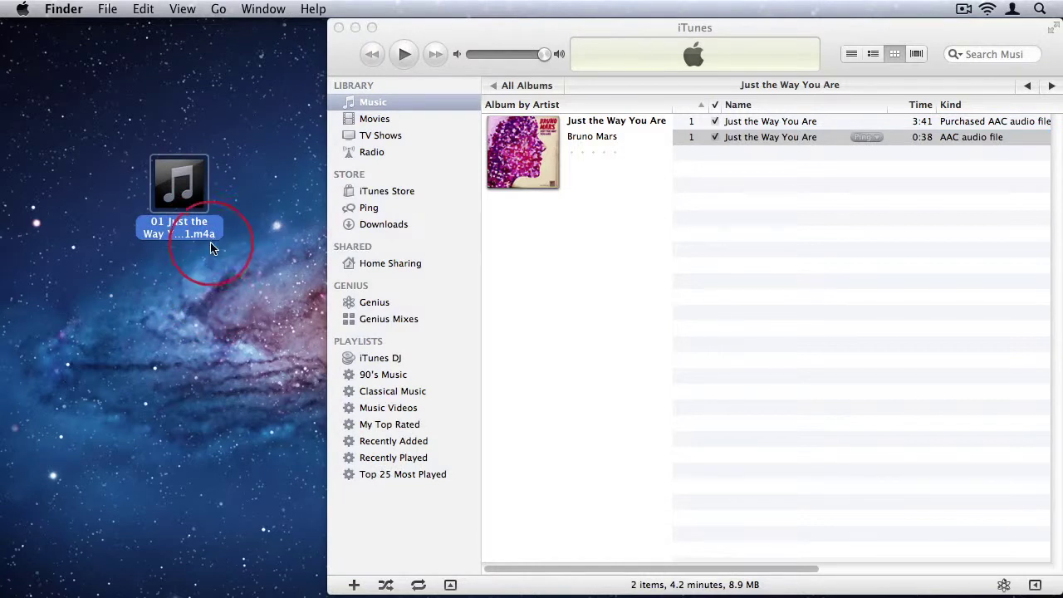
click(209, 239)
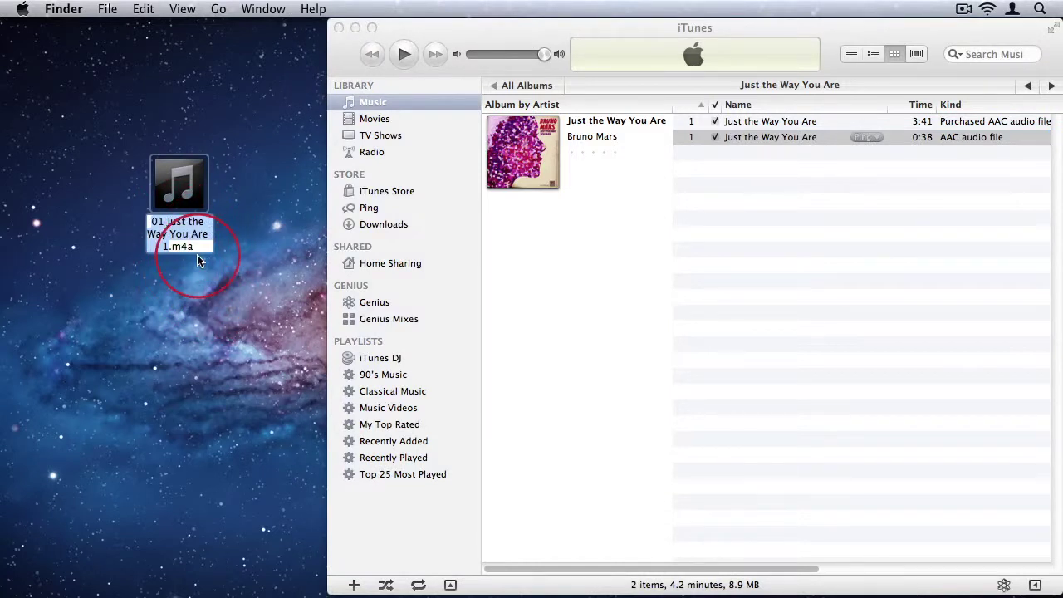
click(188, 247)
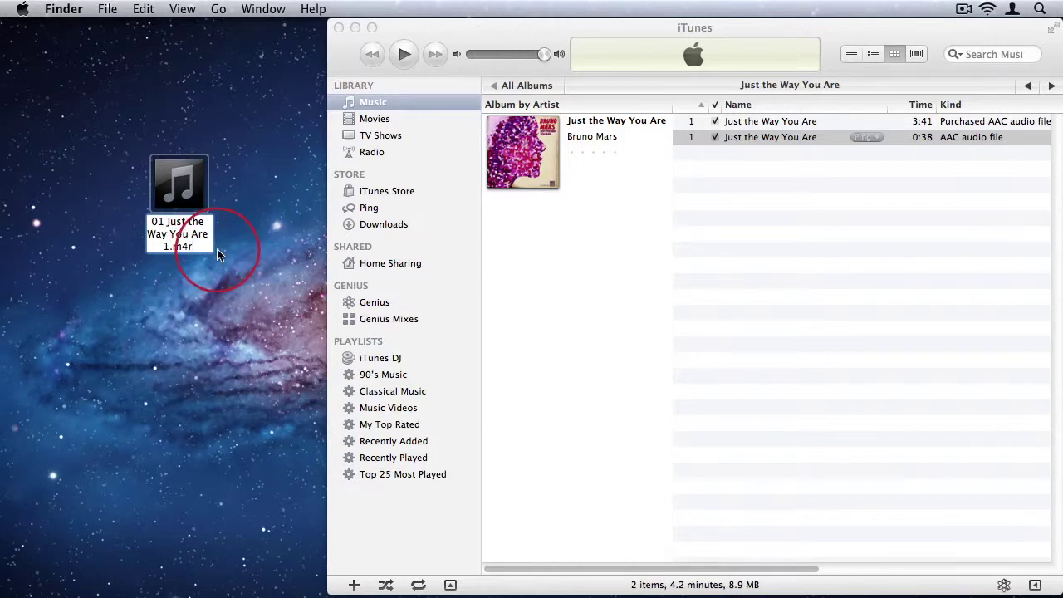
text(r)
key(Return)
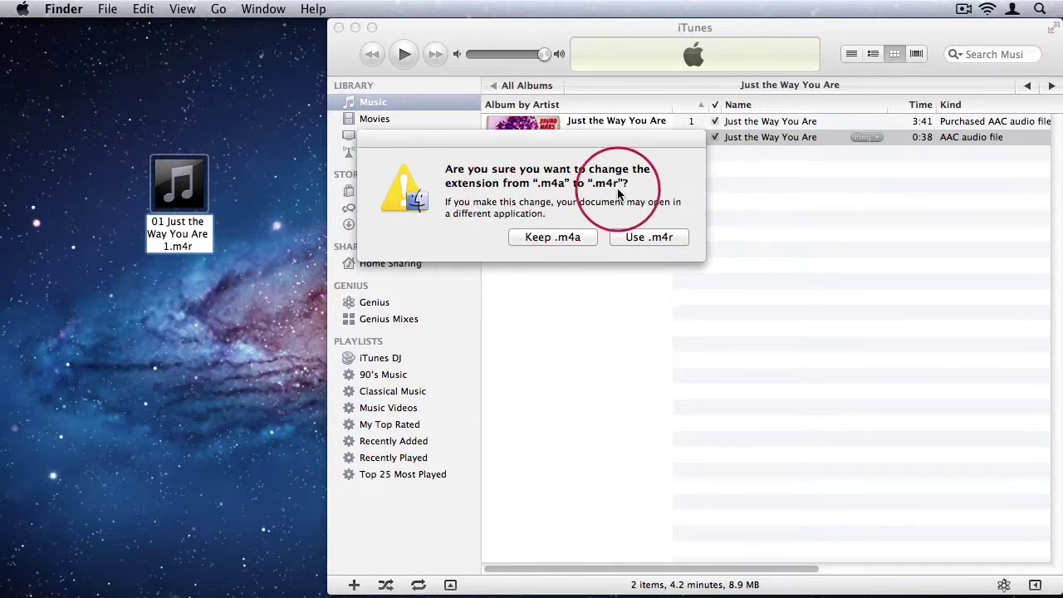
click(644, 239)
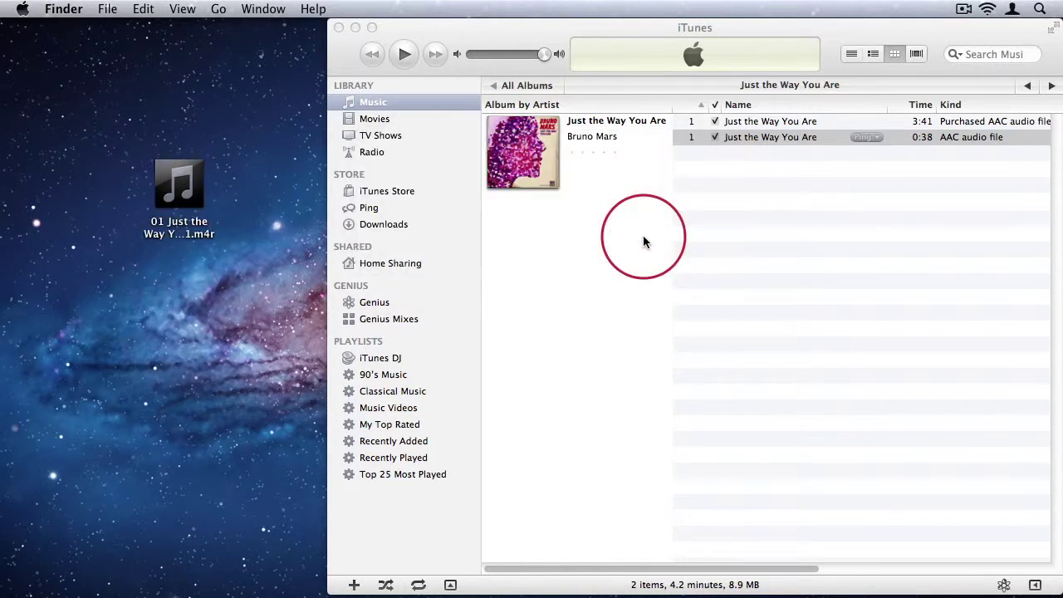
Turn on the Ringtones category in the iTunes general preferences and add the desktop's .m4r file to the Ringtones library
click(647, 240)
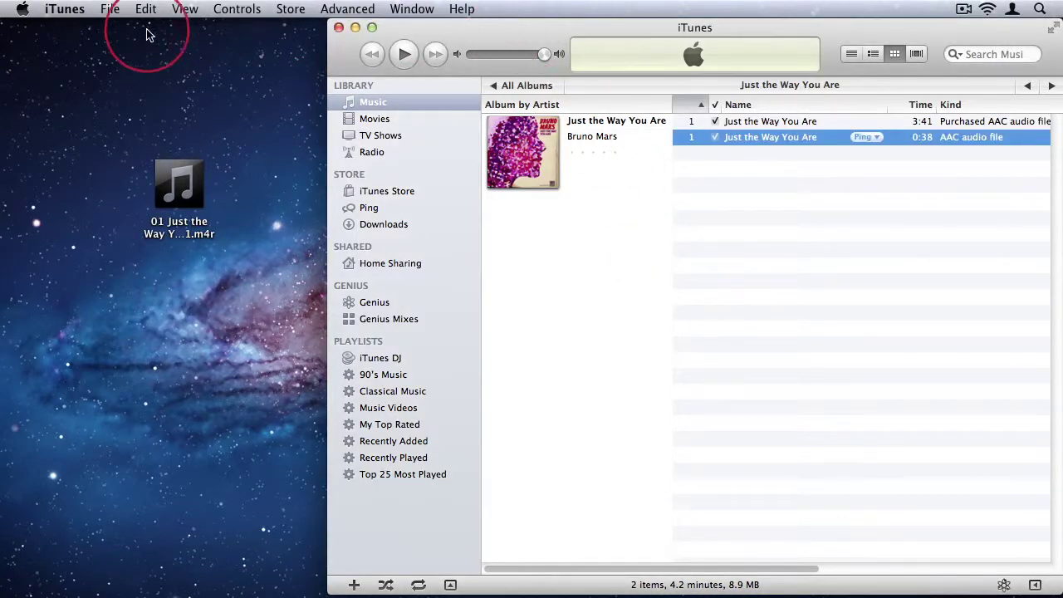
click(65, 9)
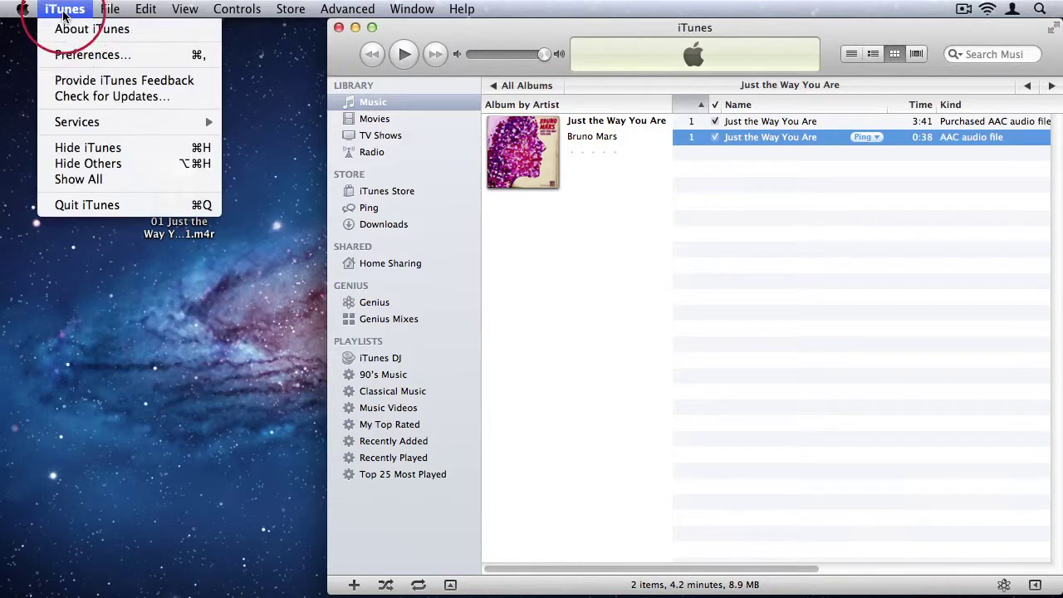
click(83, 51)
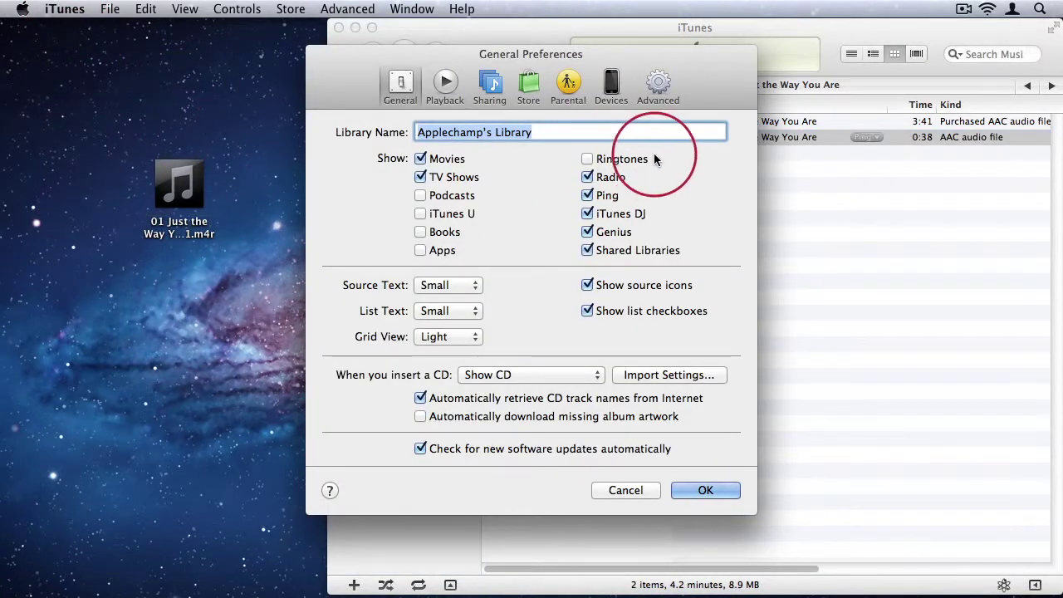
click(588, 158)
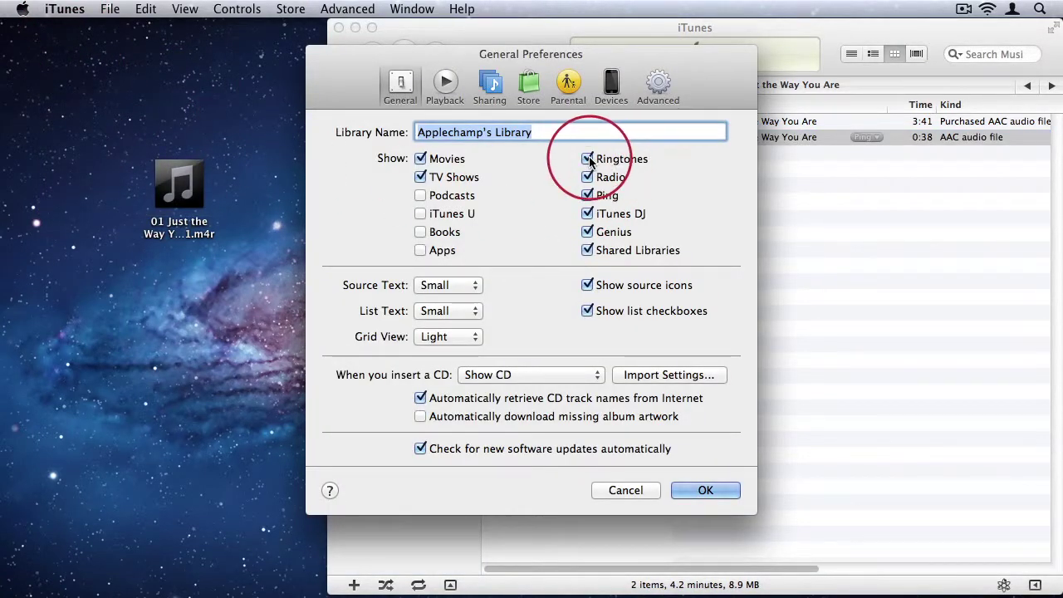
click(702, 490)
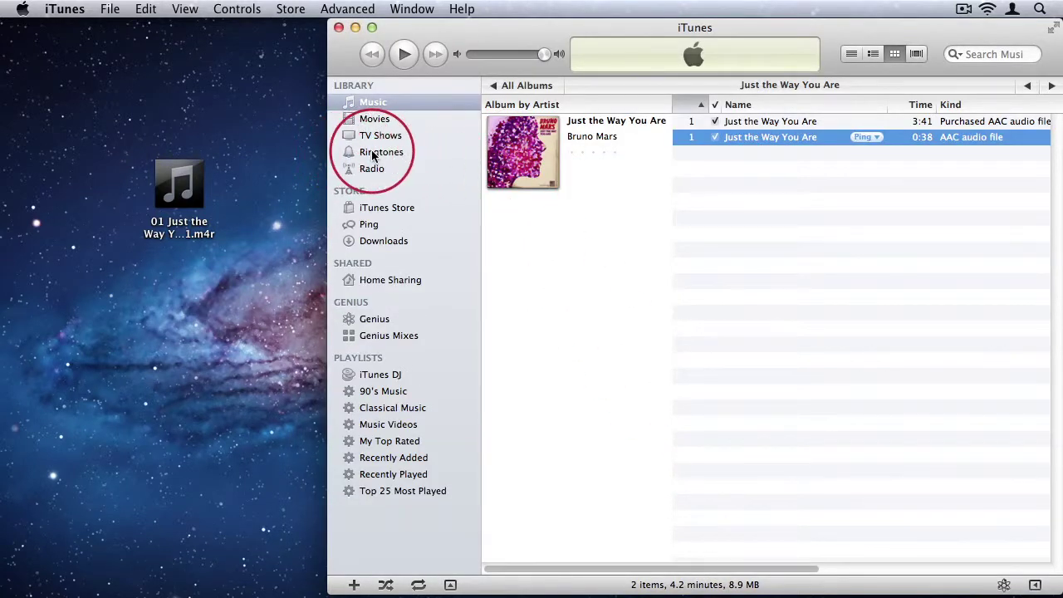
click(377, 153)
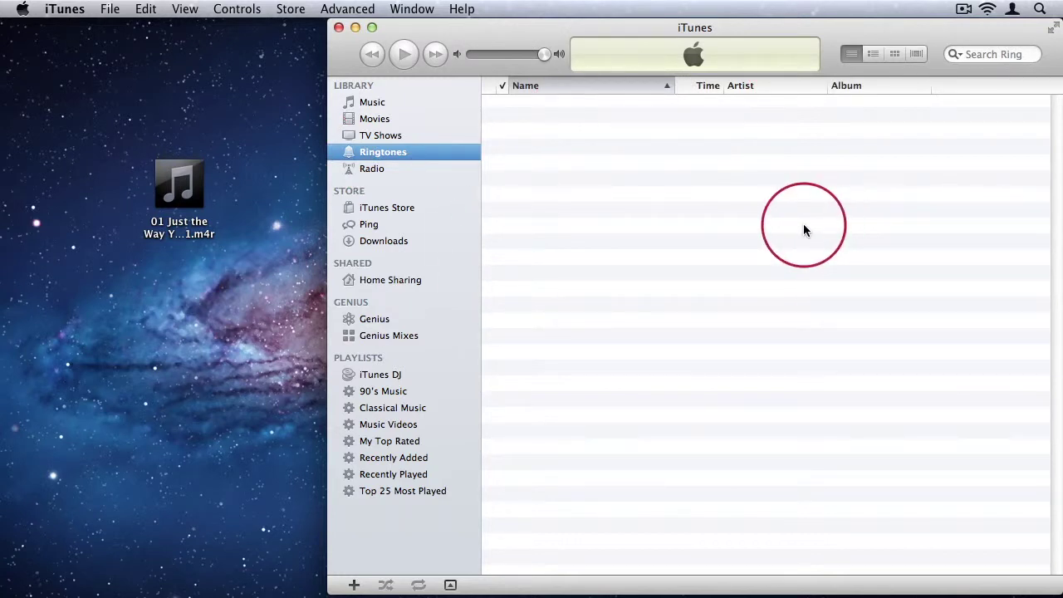
drag(199, 210, 696, 285)
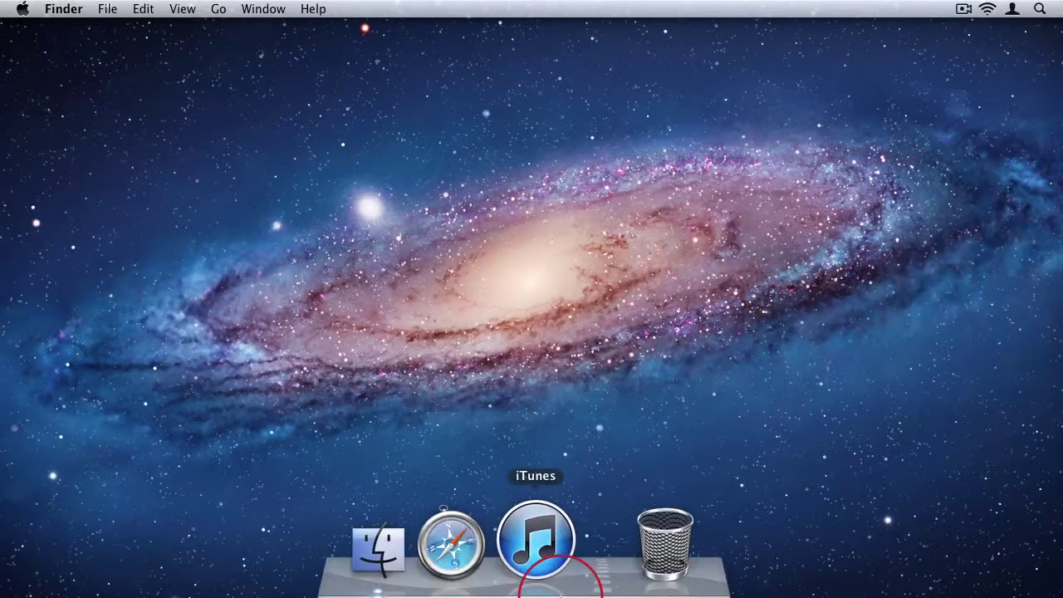
Quit iTunes and open the Music folder in a Finder window
mouse_move(548, 557)
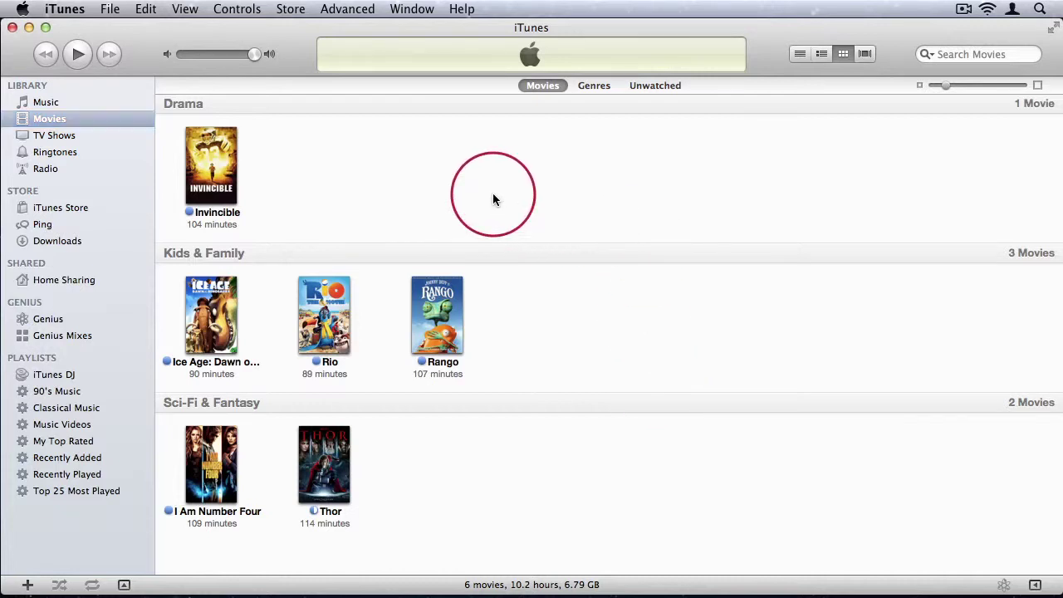
key(super+q)
click(438, 555)
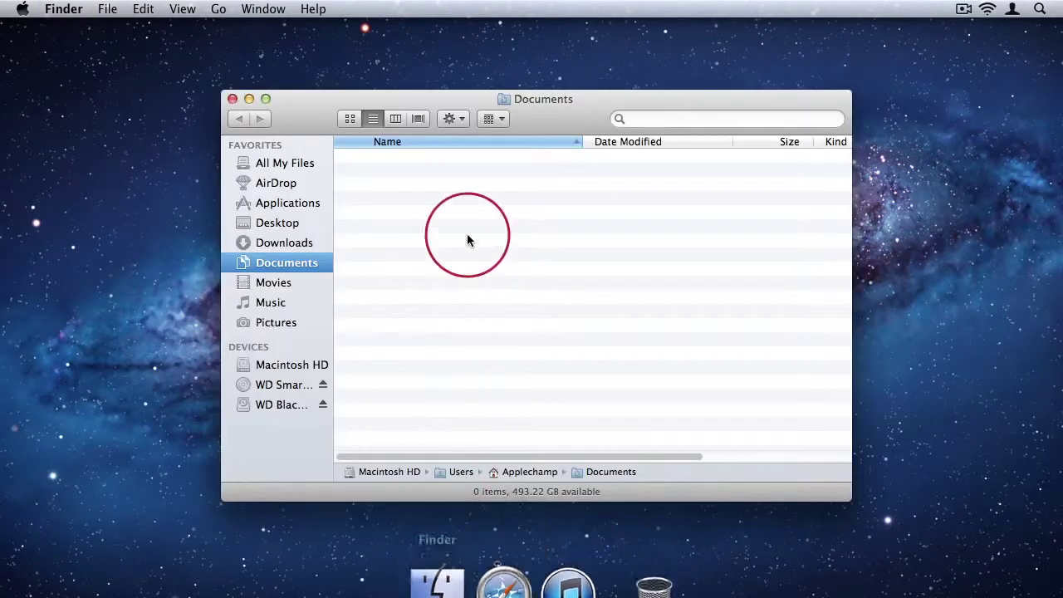
drag(541, 100, 554, 79)
click(319, 285)
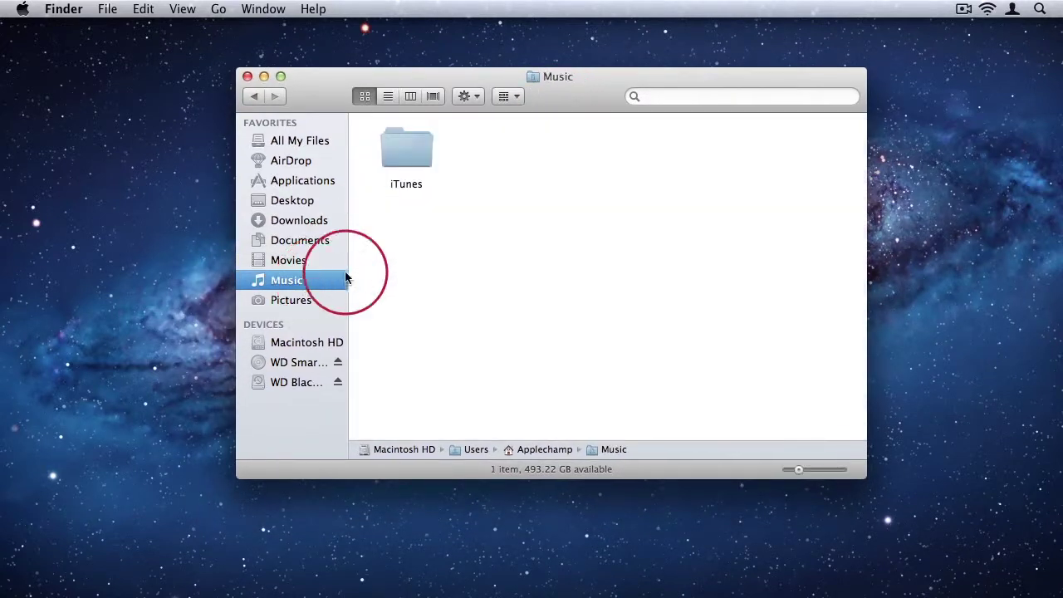
Examine the library files inside the iTunes folder and return to the Music folder
double_click(416, 147)
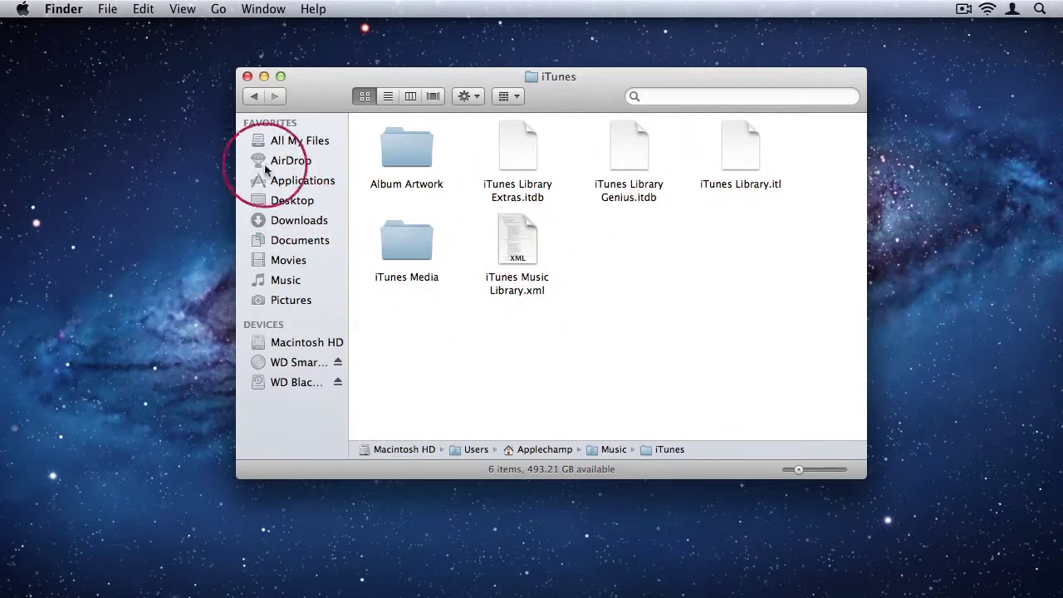
click(255, 97)
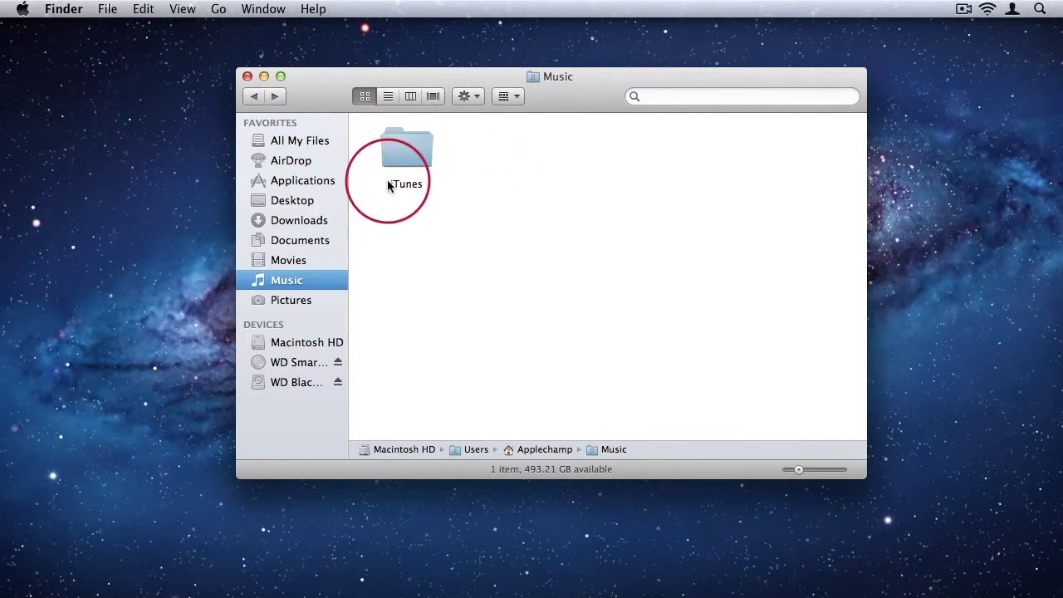
click(407, 162)
click(523, 181)
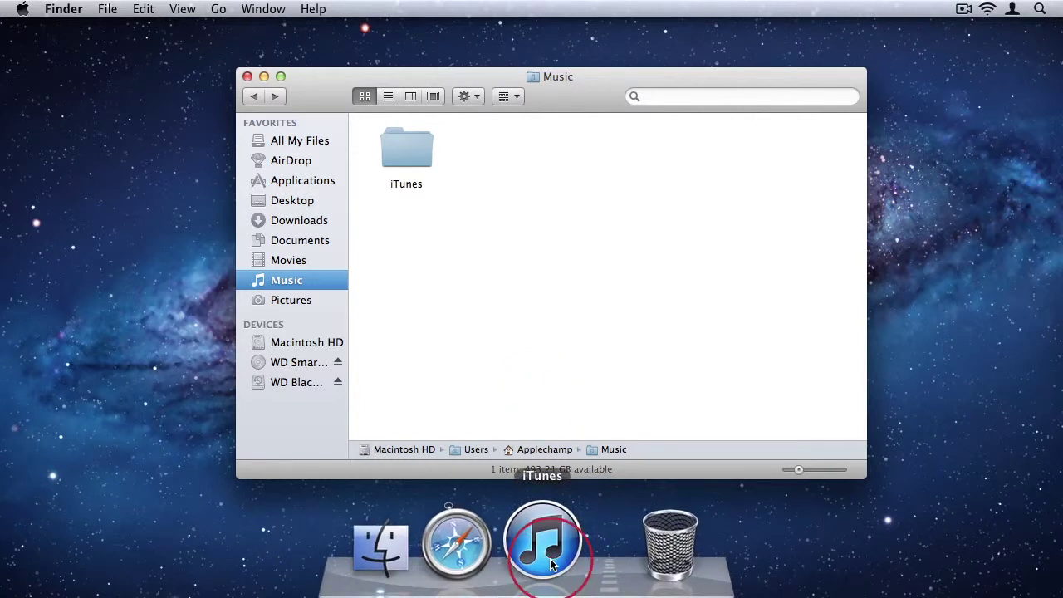
Launch iTunes with its library chooser and create a new library named iTunes Test in the Music folder
key(alt)
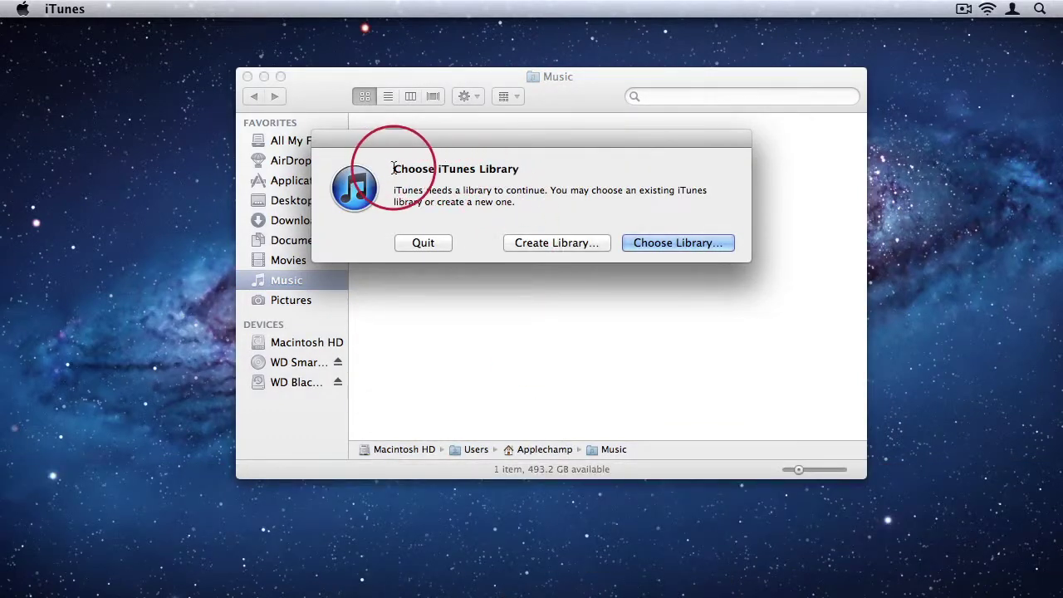
drag(515, 169, 555, 241)
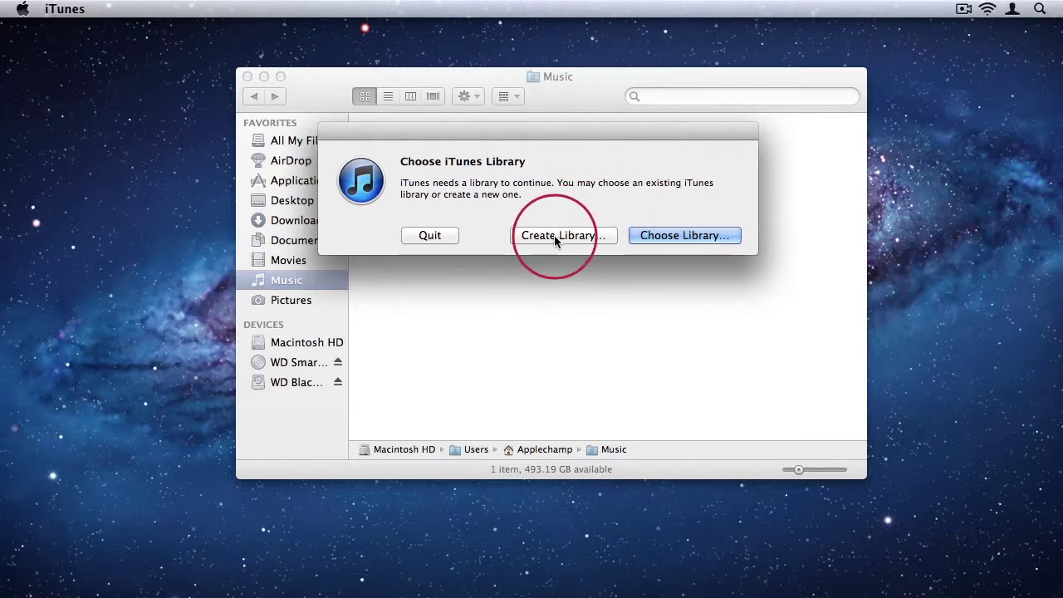
click(558, 237)
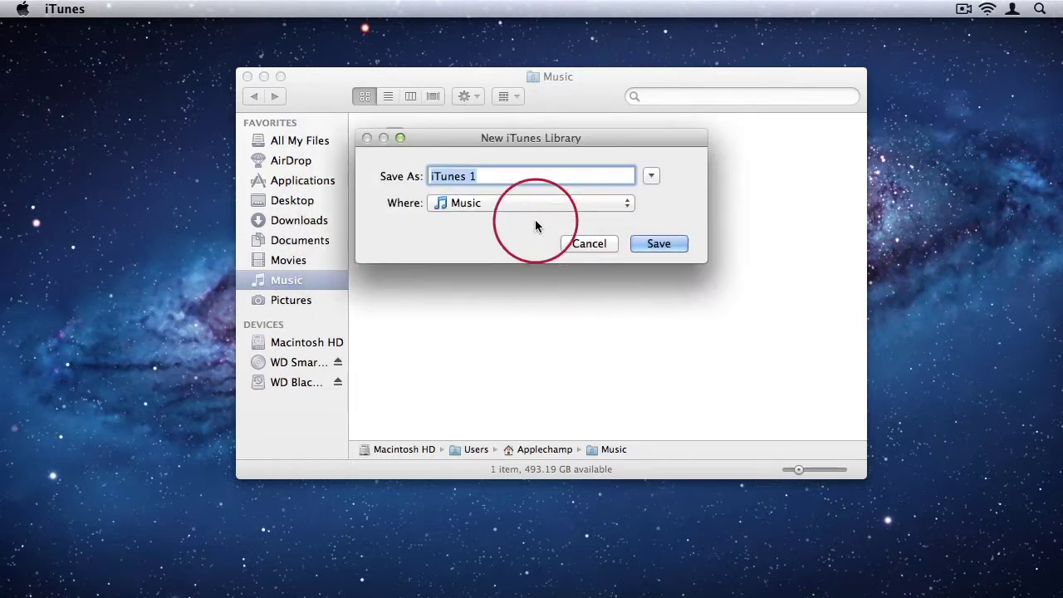
click(471, 177)
key(BackSpace)
key(BackSpace)
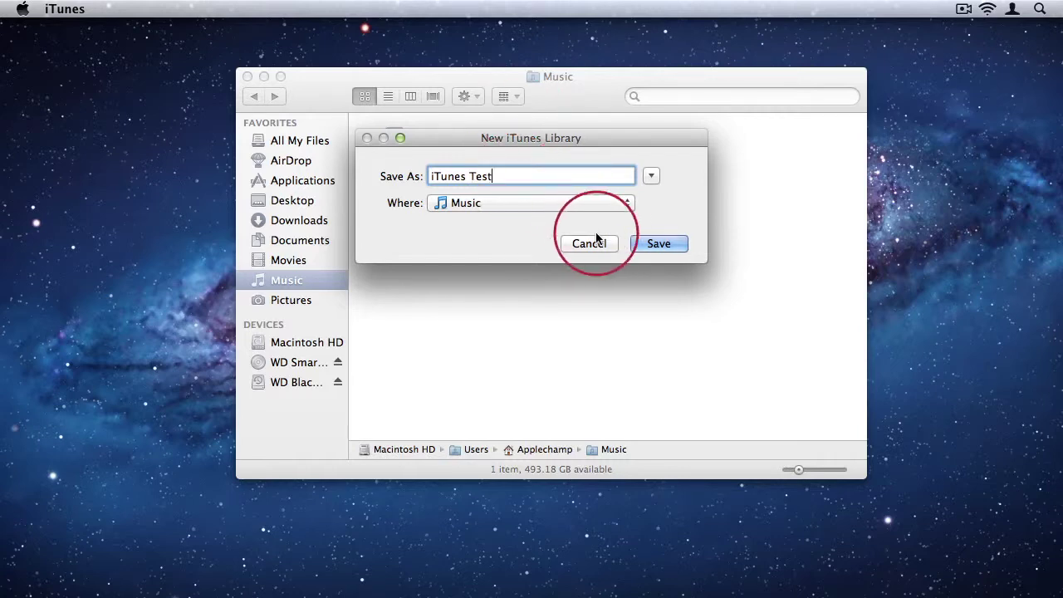
click(646, 244)
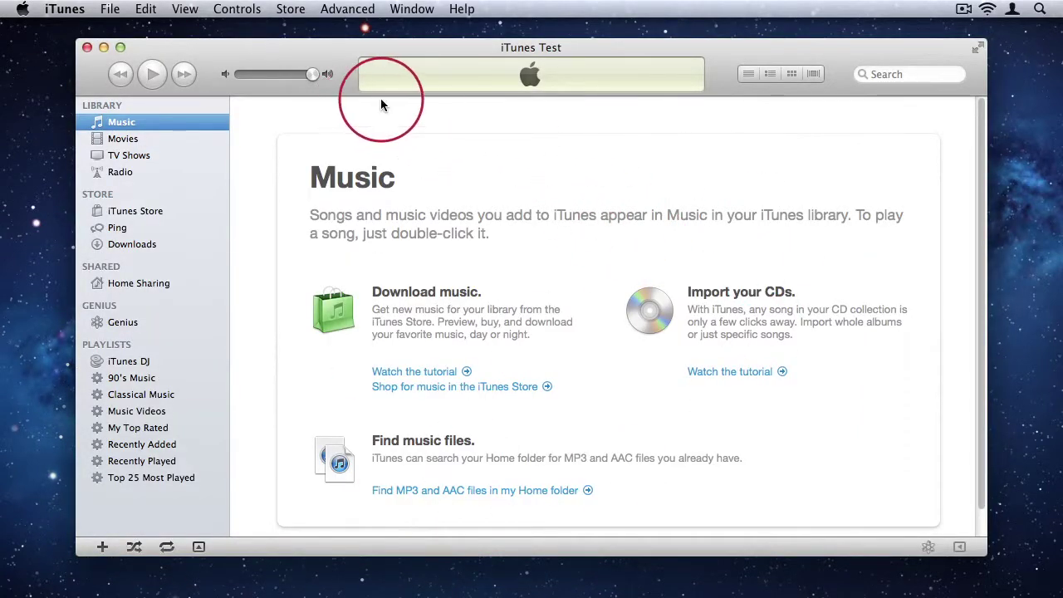
Examine the new library's Music, Movies, TV Shows and Radio categories, and its folder inside the Music folder in Finder
click(168, 153)
click(153, 138)
click(152, 170)
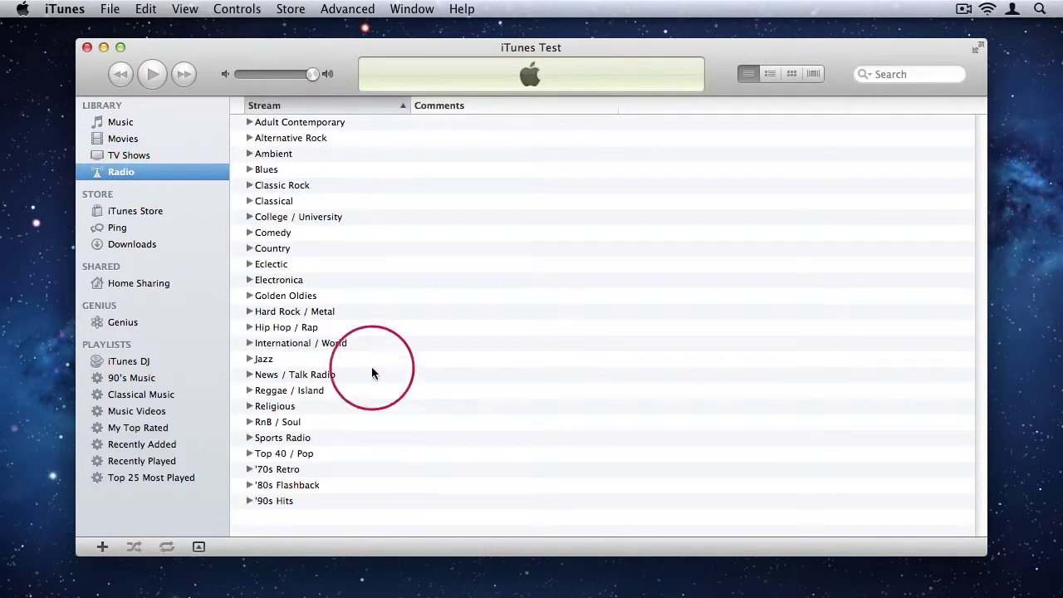
click(143, 157)
click(133, 124)
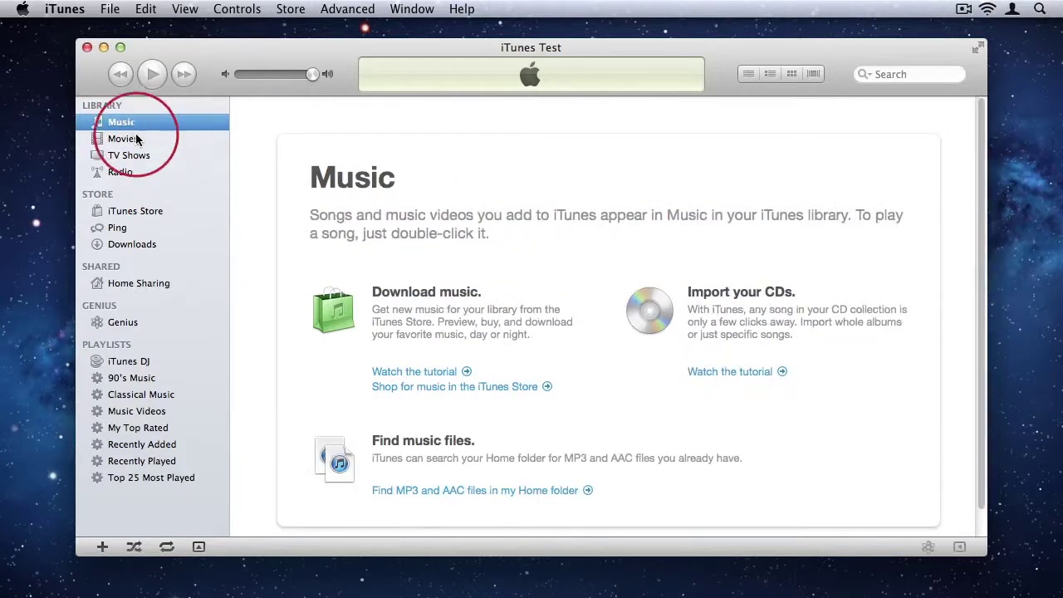
mouse_move(333, 591)
click(444, 536)
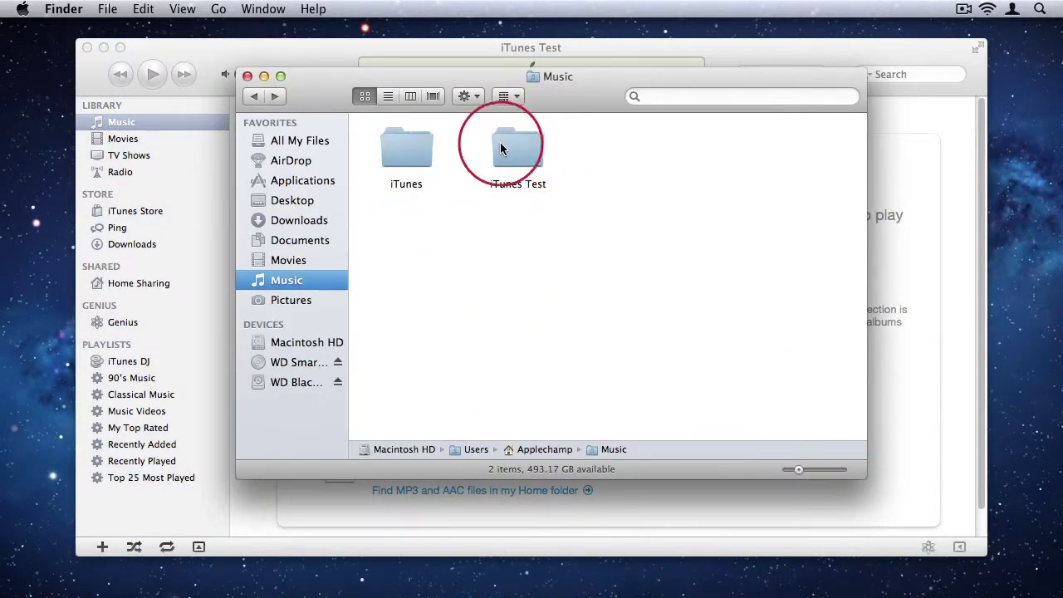
click(231, 166)
click(124, 139)
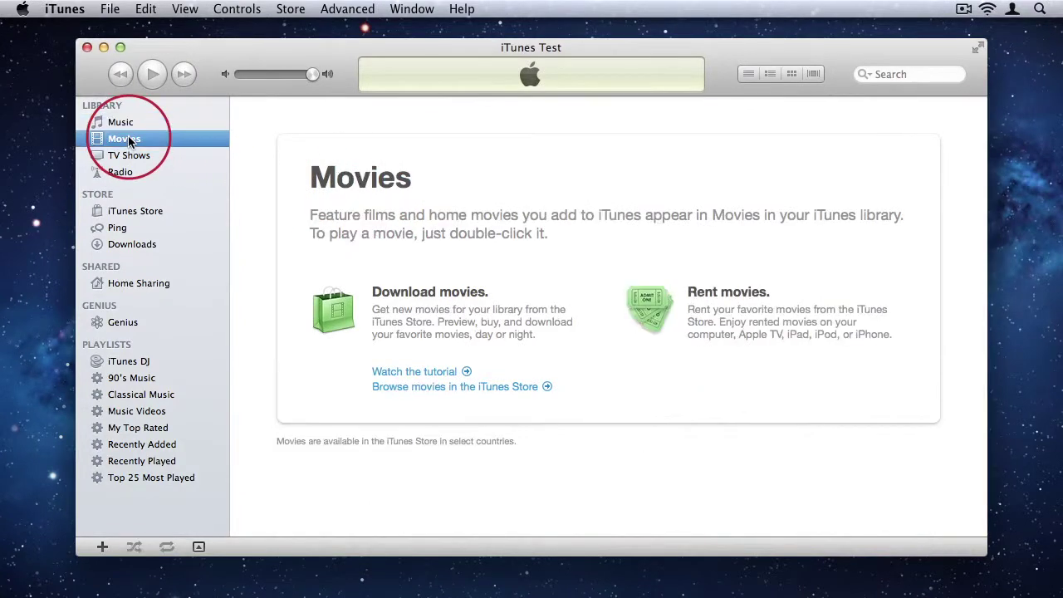
click(133, 157)
click(131, 123)
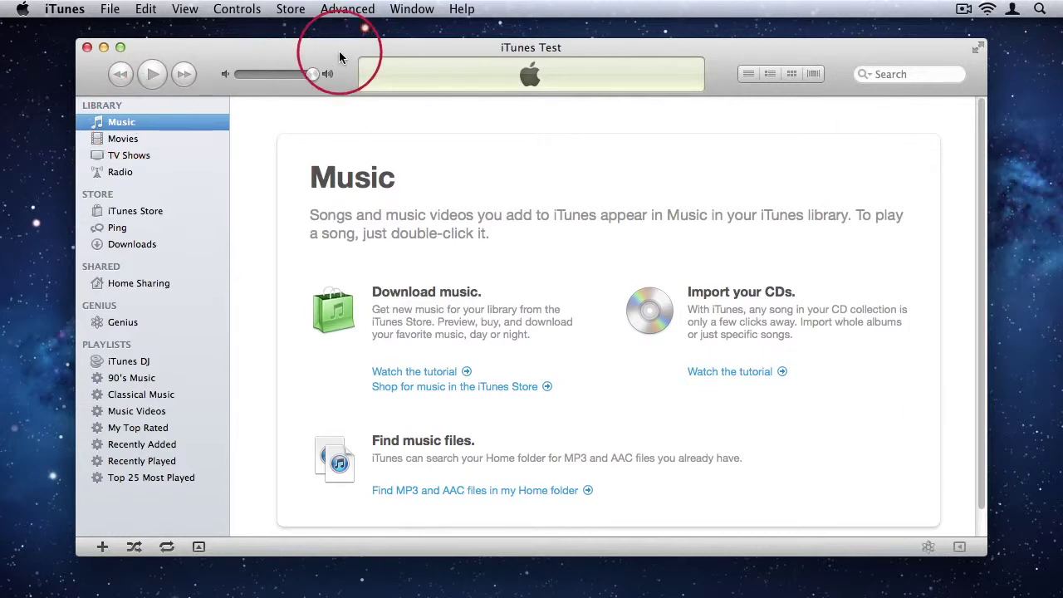
Quit iTunes and relaunch it with the library chooser, opening the original library from the iTunes folder inside Music
key(super)
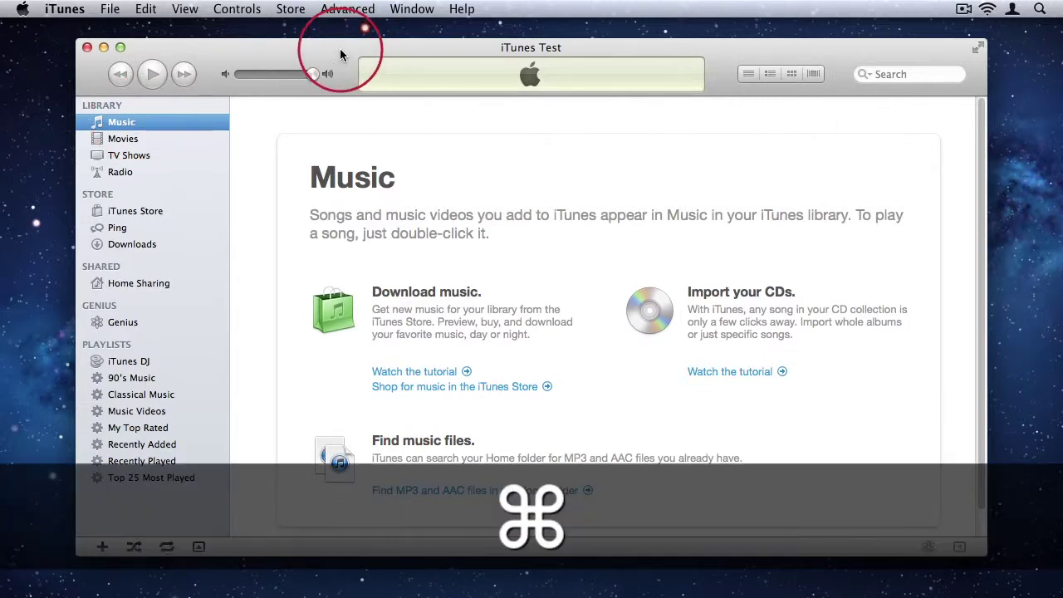
key(super+q)
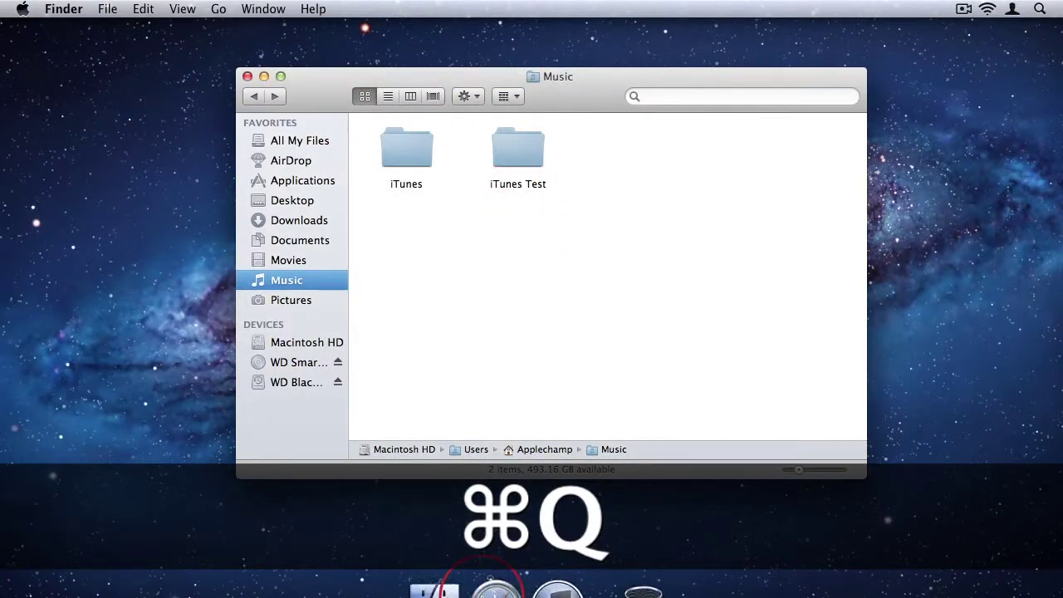
click(545, 549)
key(alt)
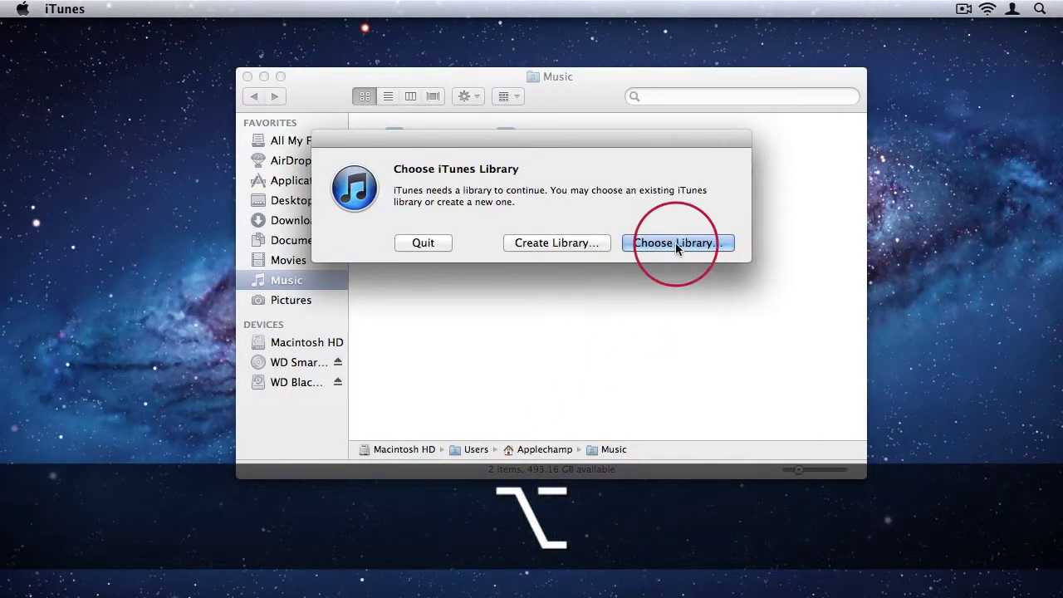
click(677, 242)
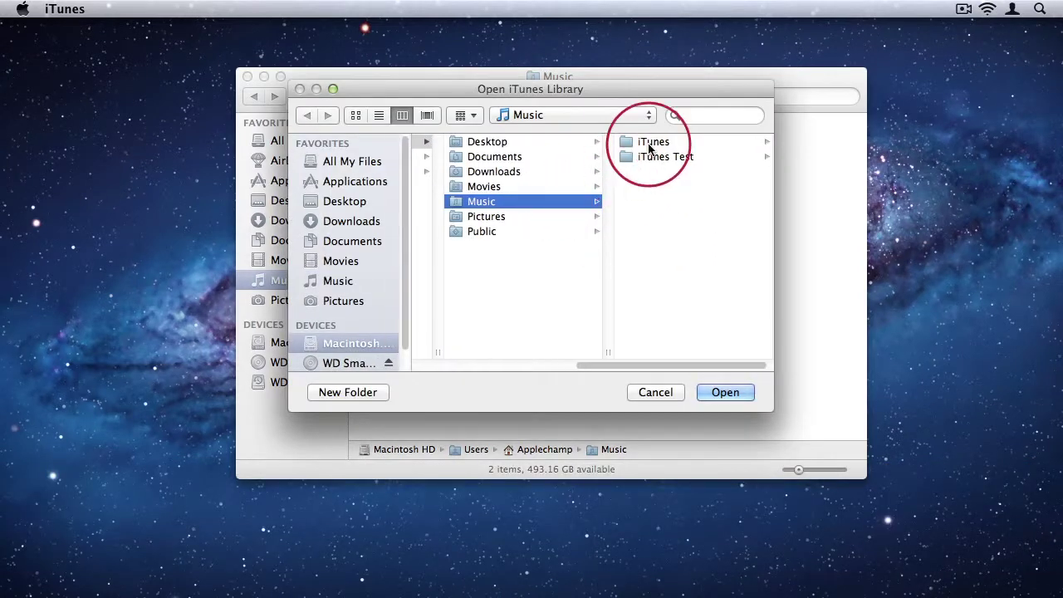
click(652, 156)
click(478, 143)
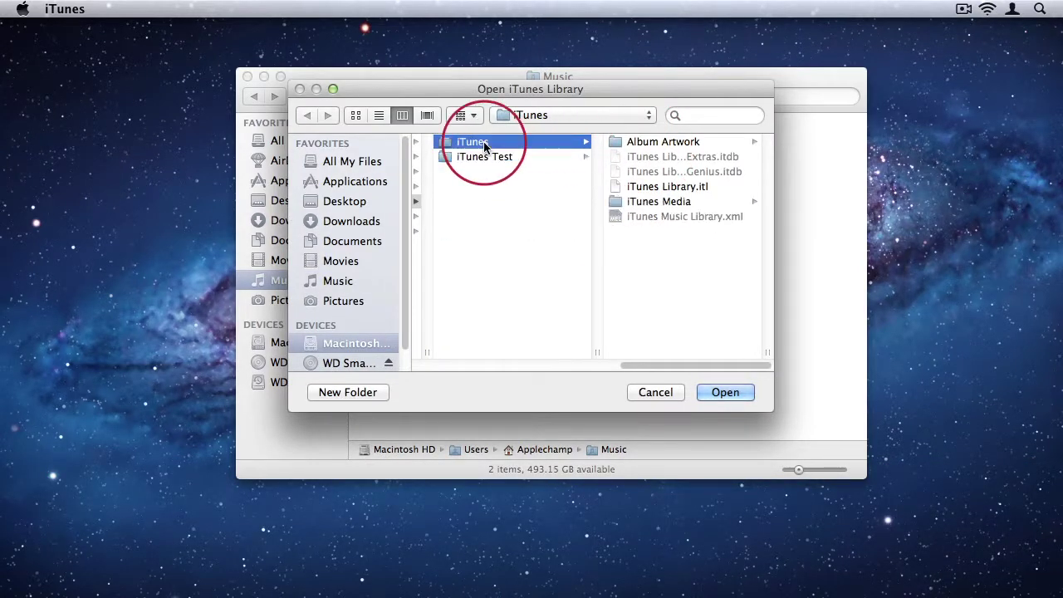
click(725, 392)
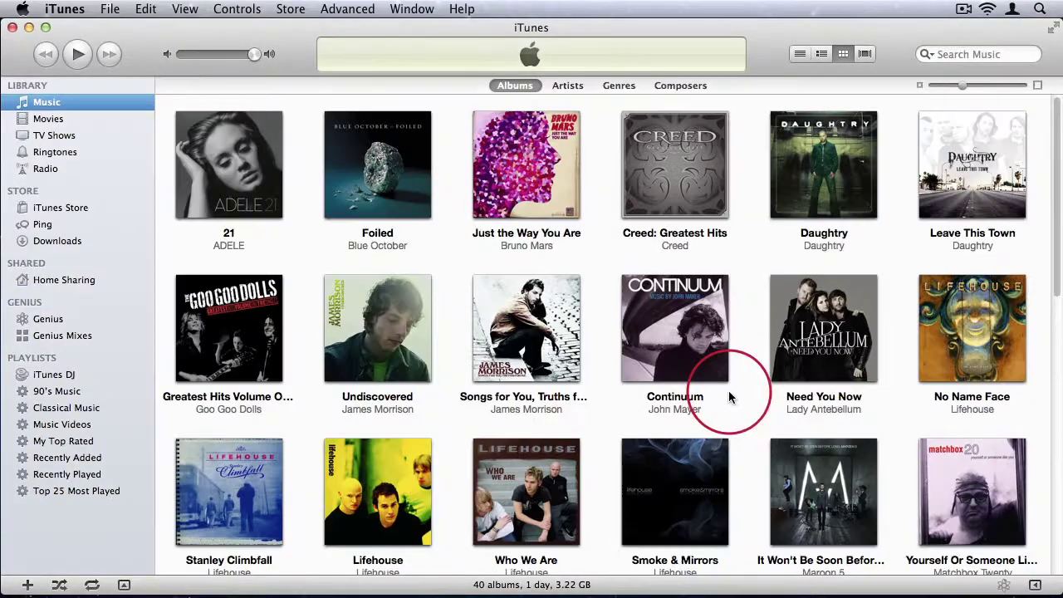